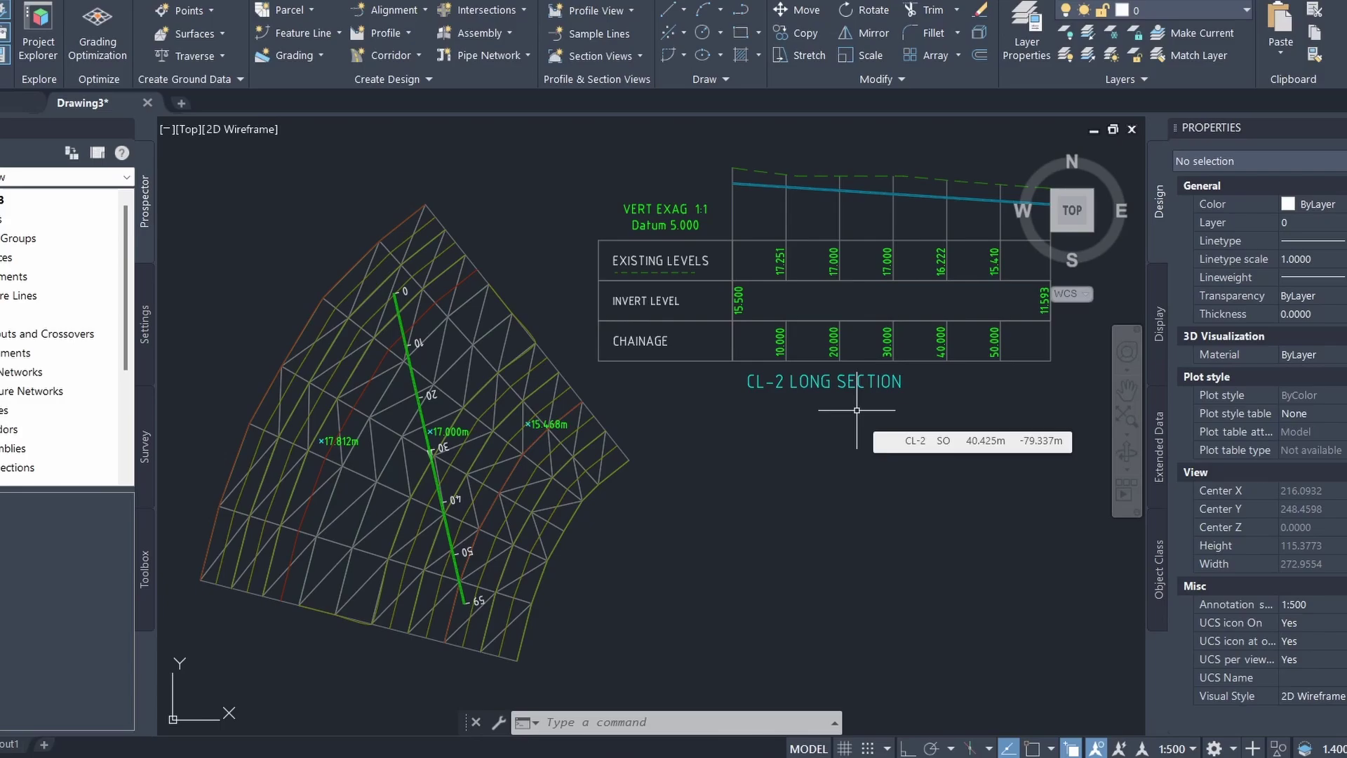
# Undo the previously created CL-2 pipe network and zoom to check the alignment
pyautogui.hotkey('ctrl', 'z')
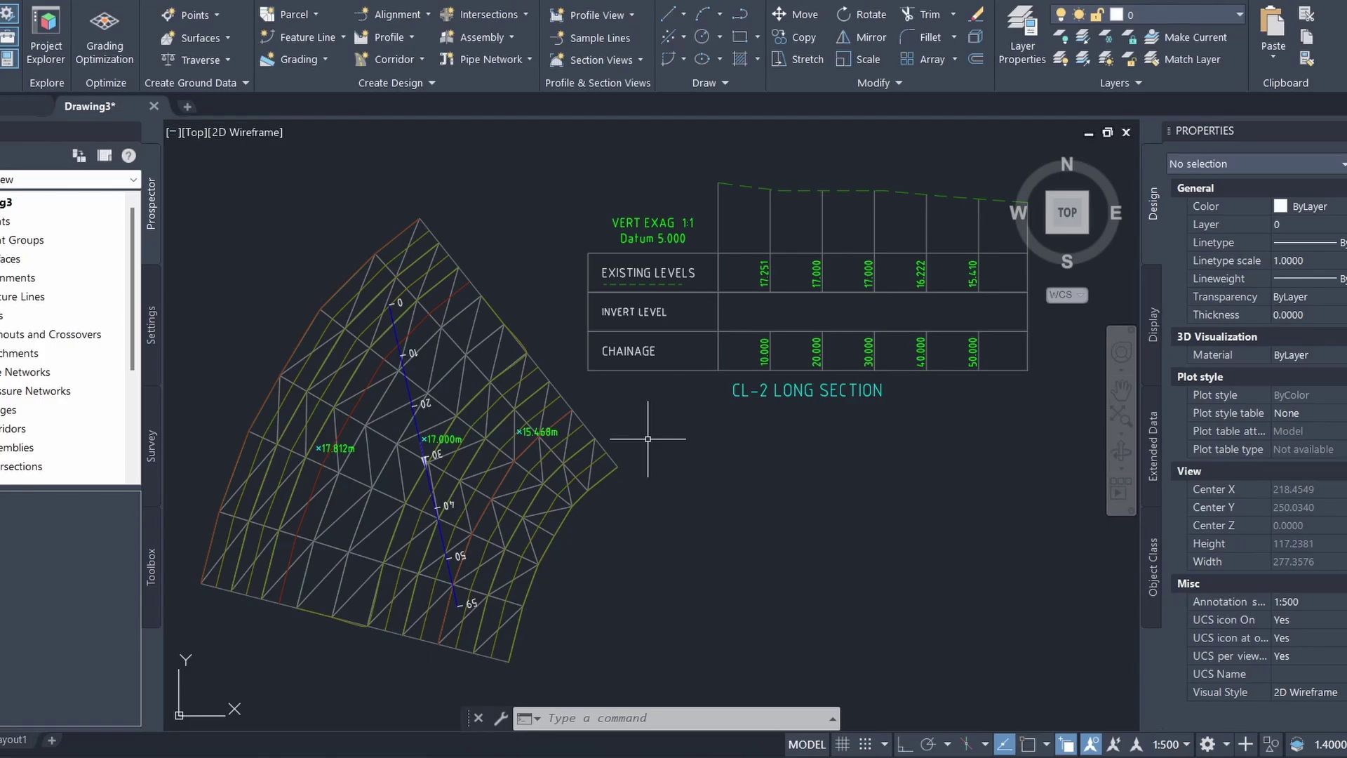
pyautogui.scroll(10, 441, 363)
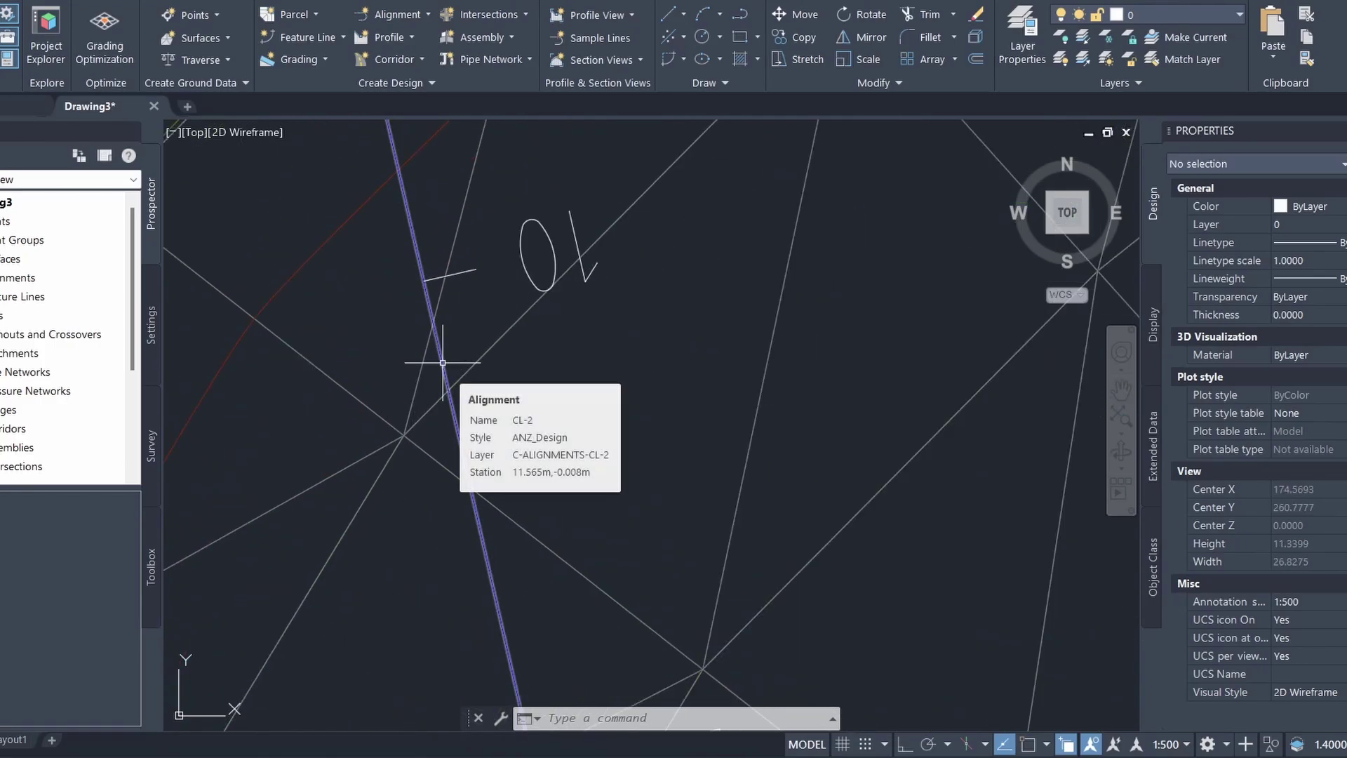
pyautogui.scroll(-10, 443, 363)
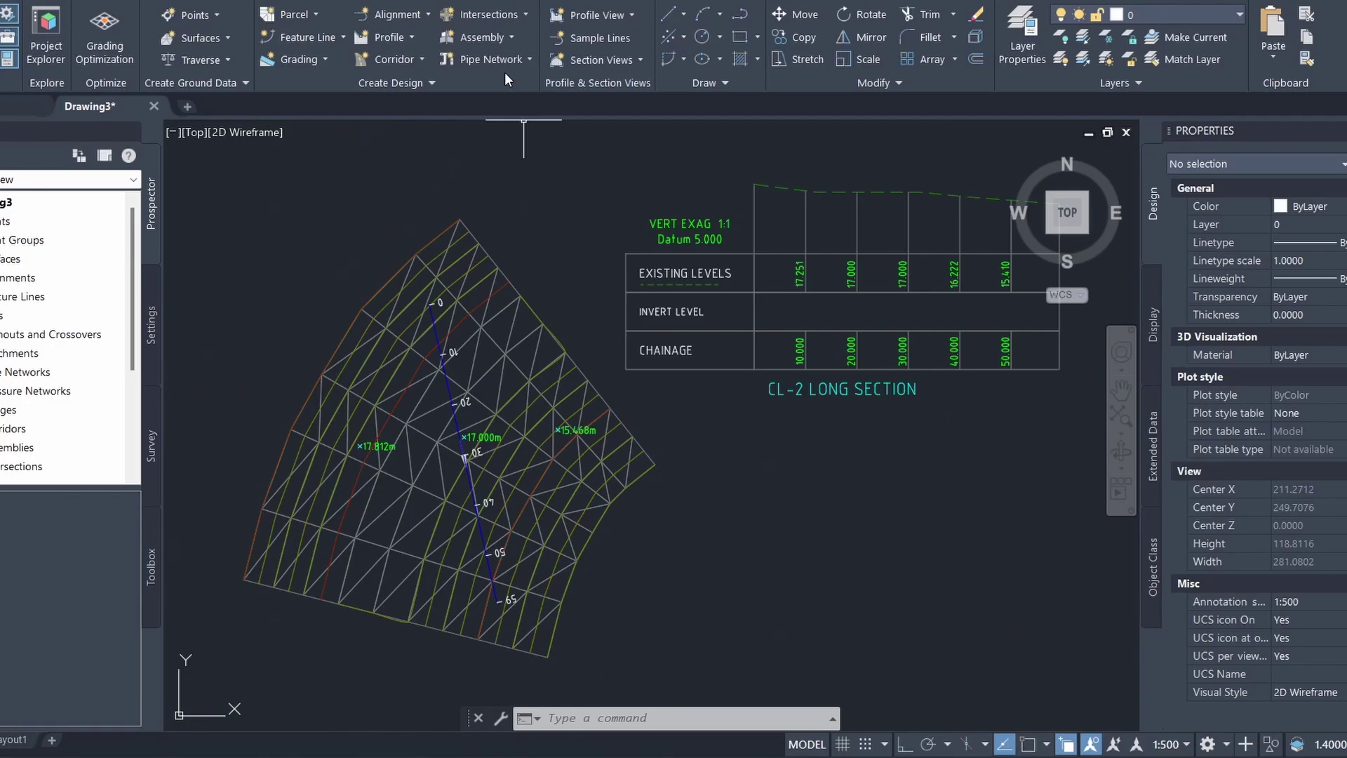
# Create a pipe network from the CL-2 alignment object, accepting its drawn flow direction
pyautogui.click(499, 65)
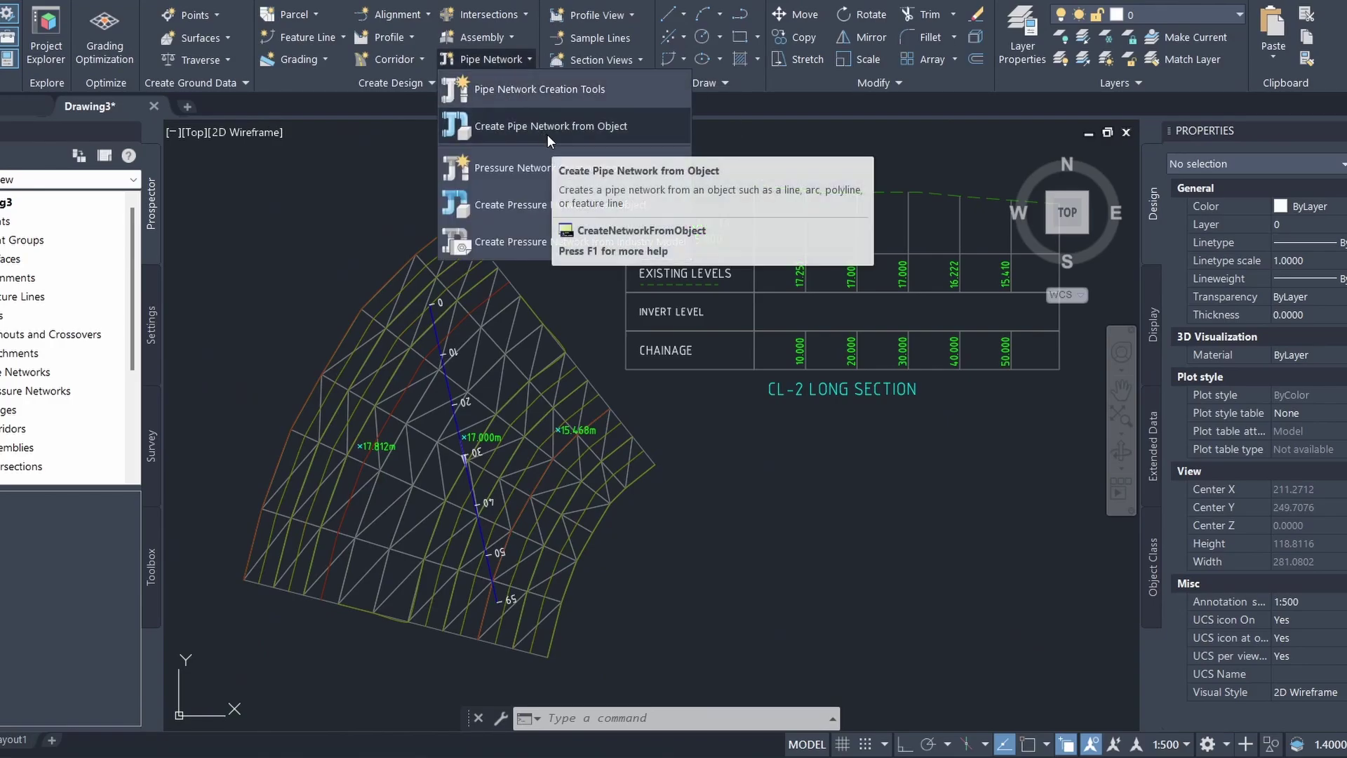
pyautogui.click(584, 134)
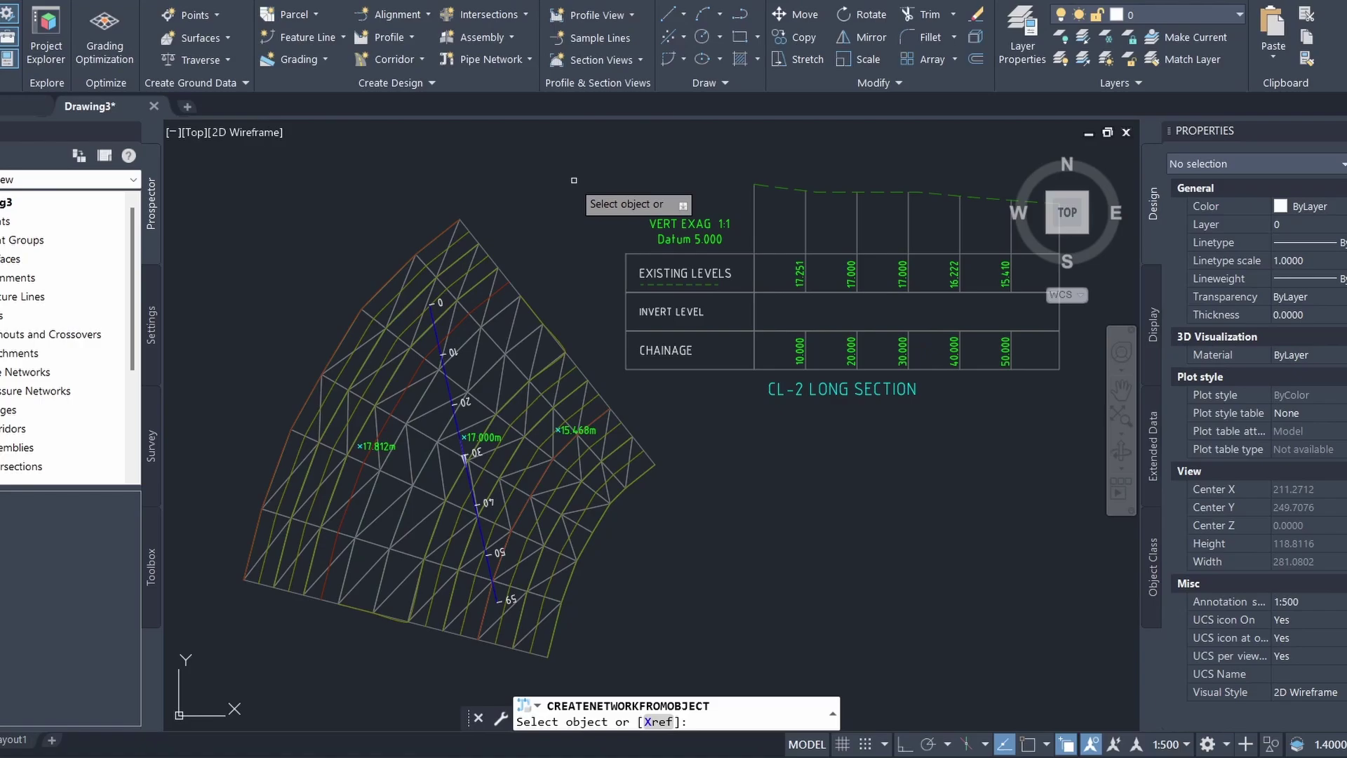
pyautogui.scroll(4, 441, 349)
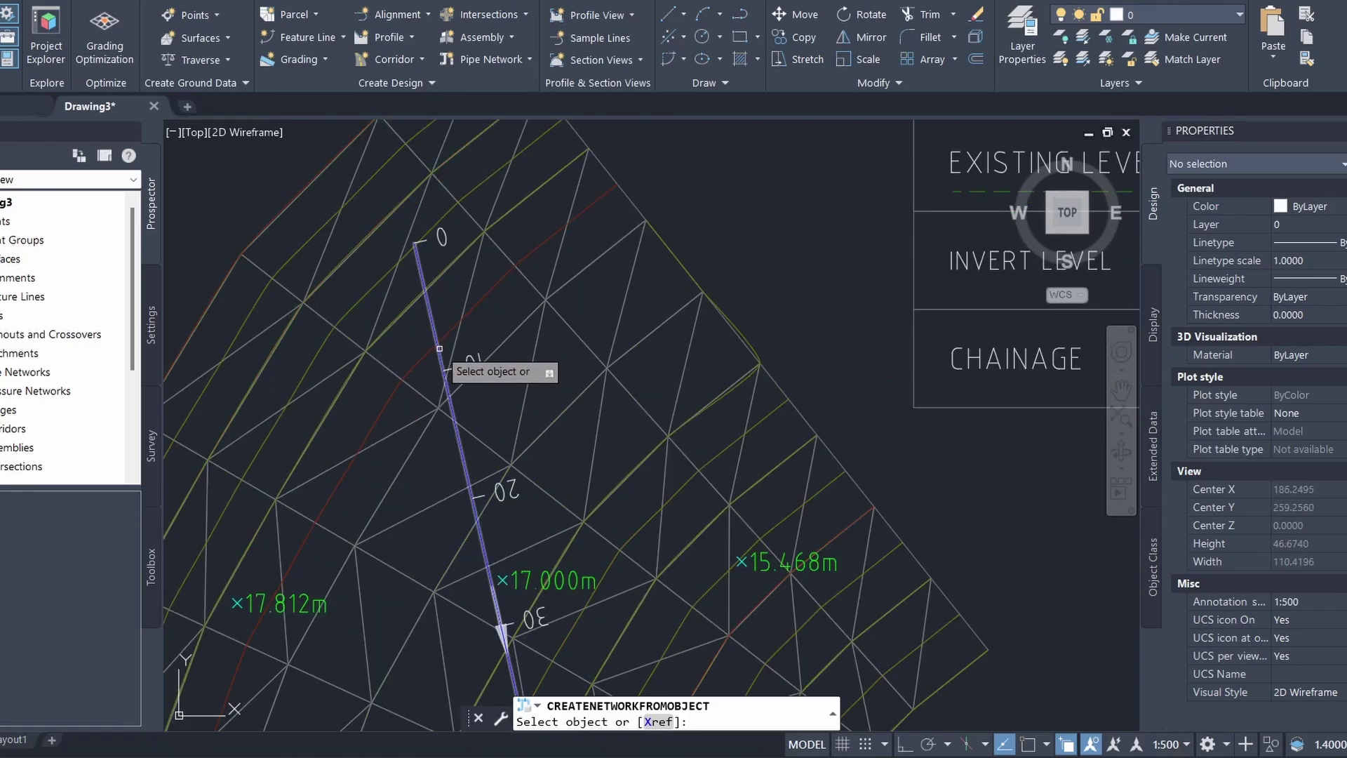
pyautogui.click(432, 328)
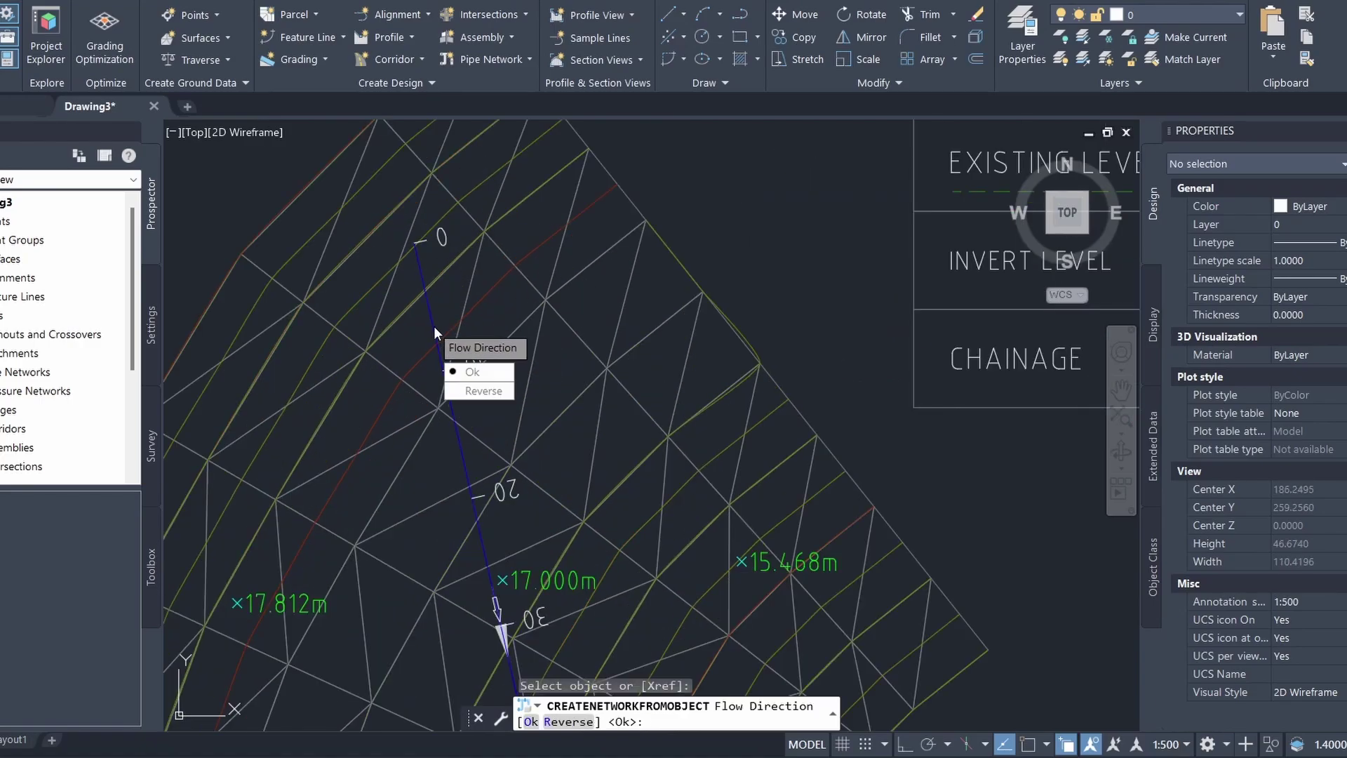
pyautogui.moveTo(541, 380)
pyautogui.mouseDown(button='middle')
pyautogui.moveTo(556, 352)
pyautogui.moveTo(554, 259)
pyautogui.mouseUp(button='middle')
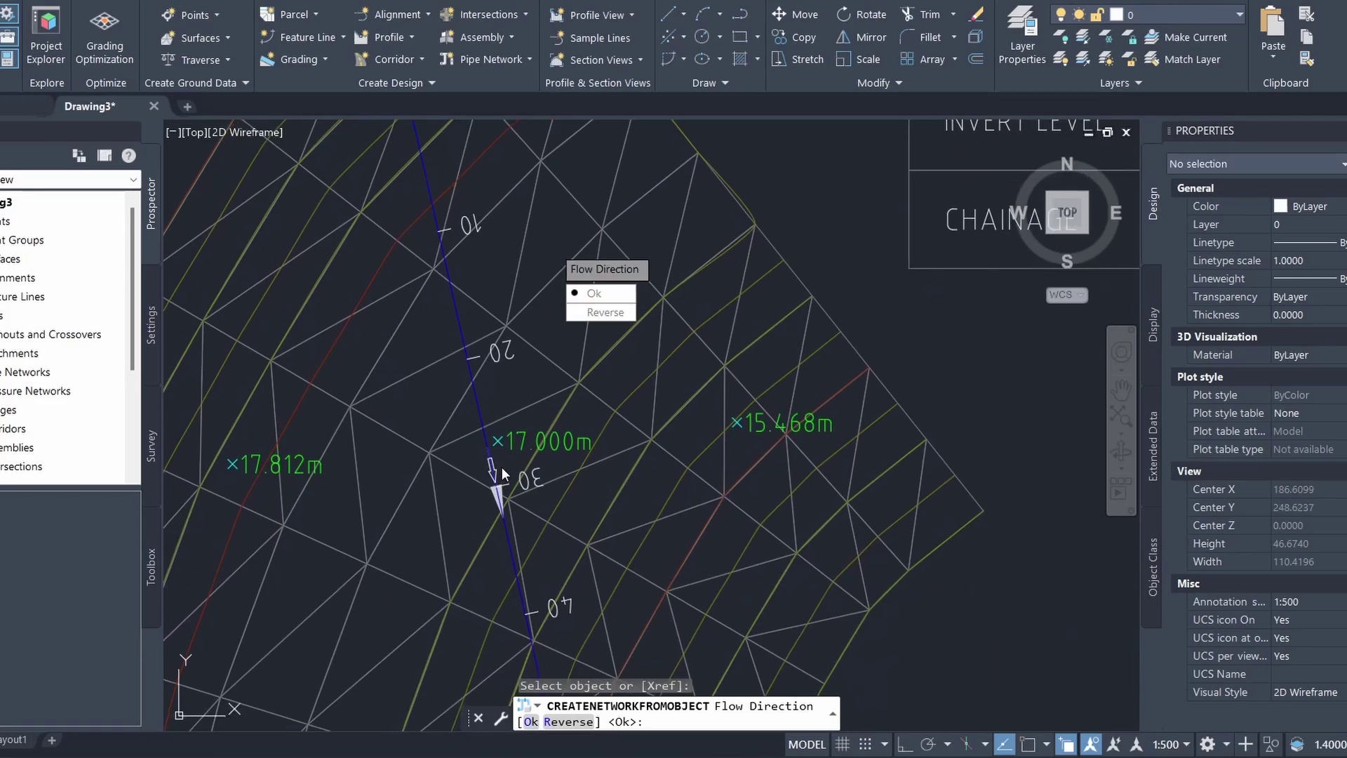
pyautogui.click(605, 300)
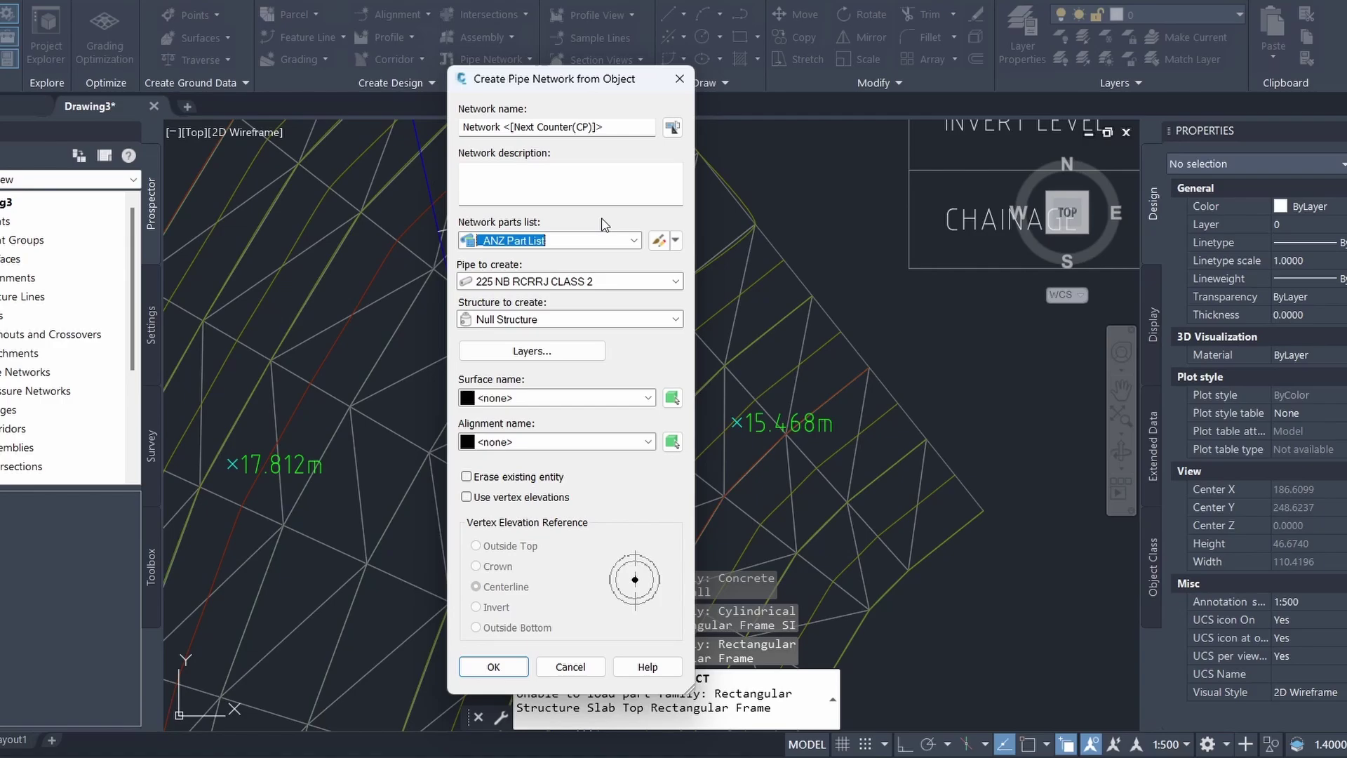
# Choose 225 NB RCRRJ CLASS 2 pipe, Null Structure, surface EGL and alignment CL-2
pyautogui.click(591, 280)
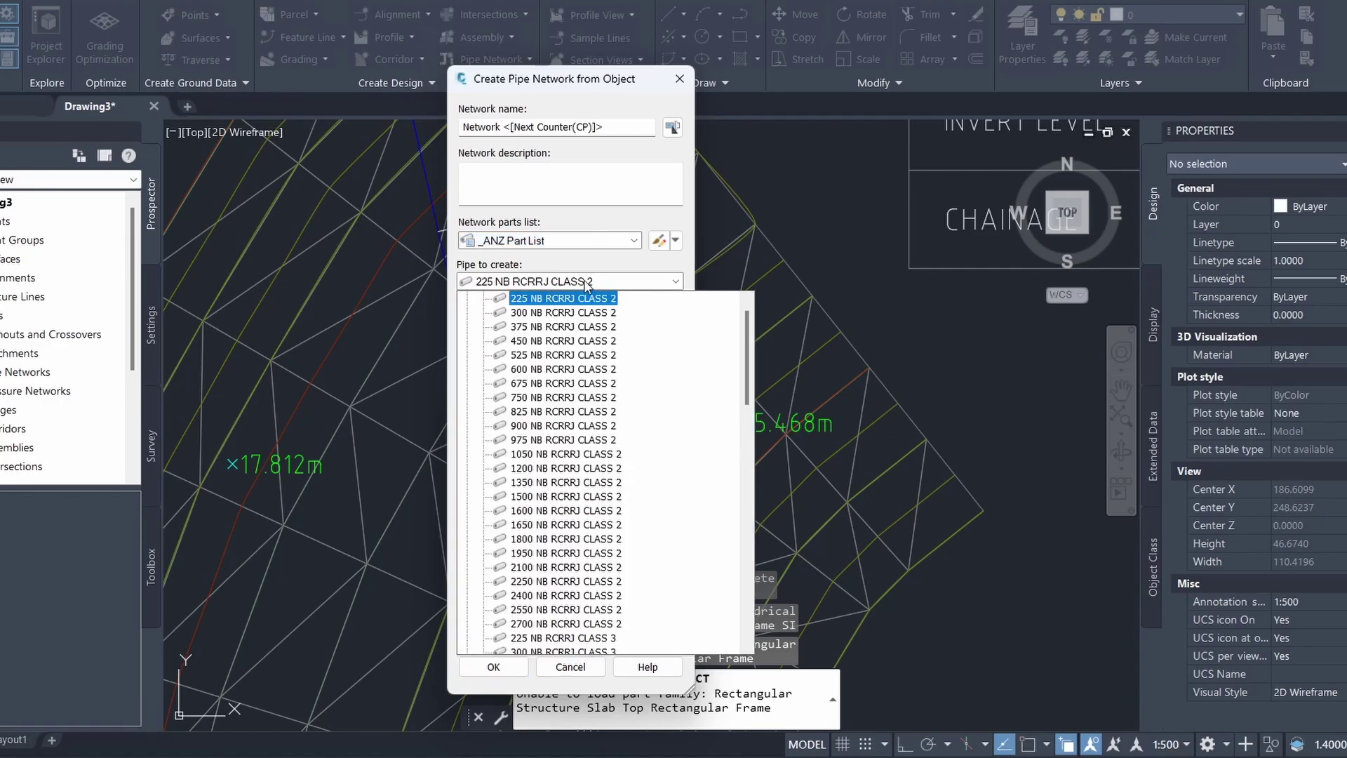
pyautogui.scroll(1, 587, 308)
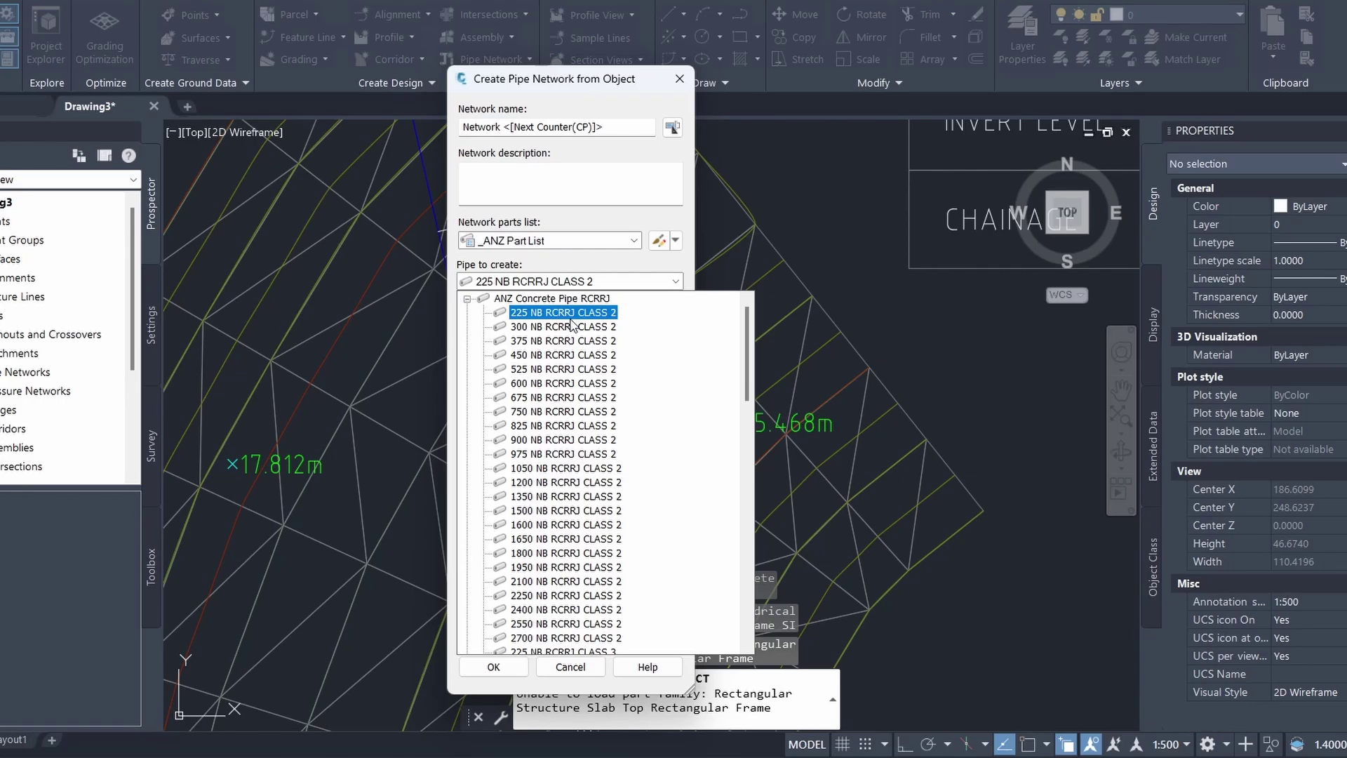
pyautogui.click(584, 317)
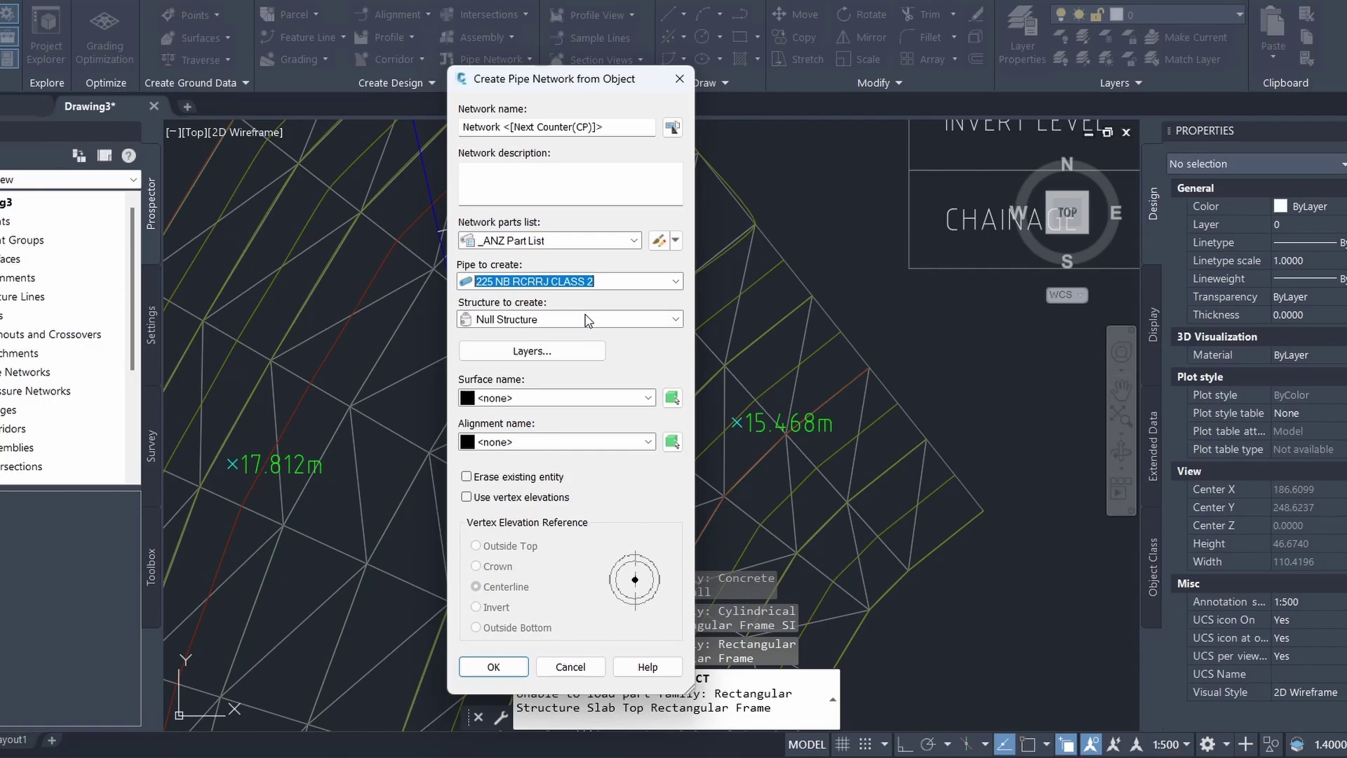
pyautogui.click(574, 318)
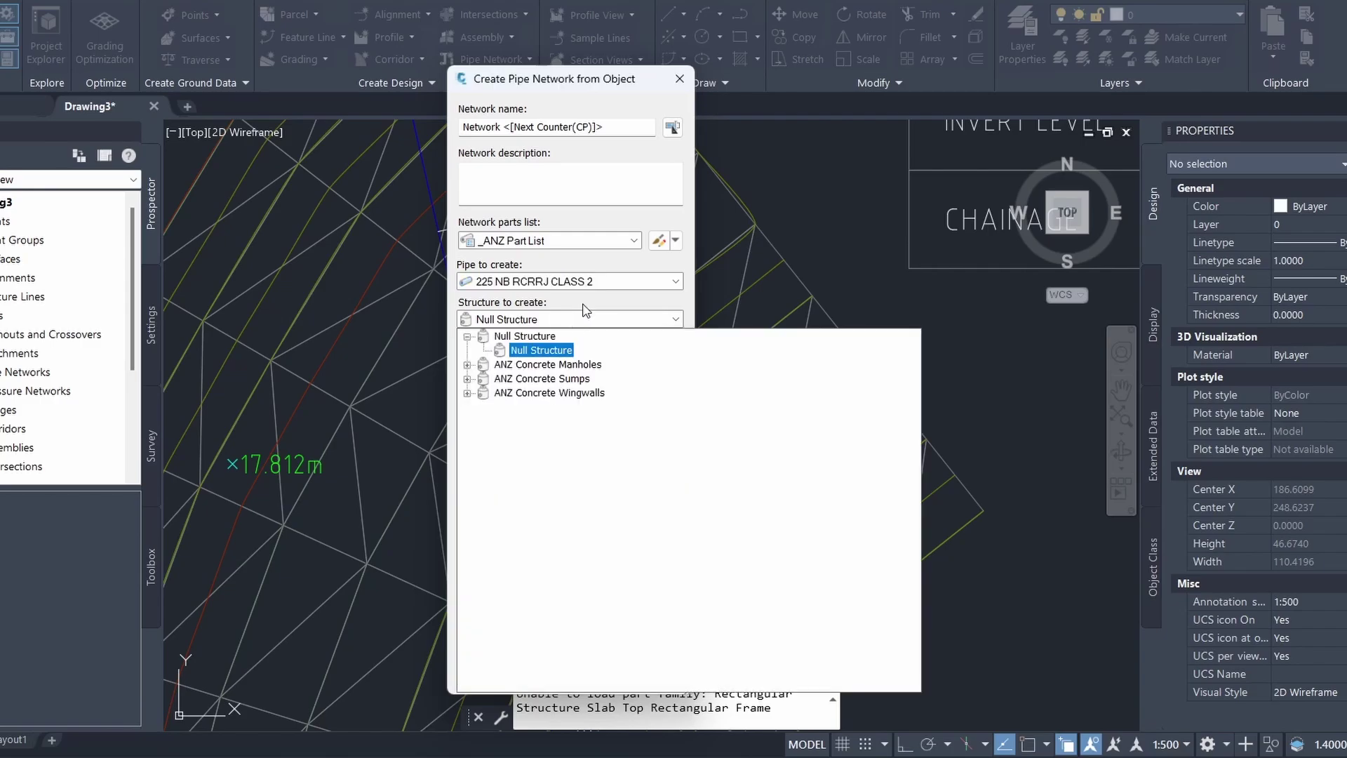
pyautogui.click(549, 351)
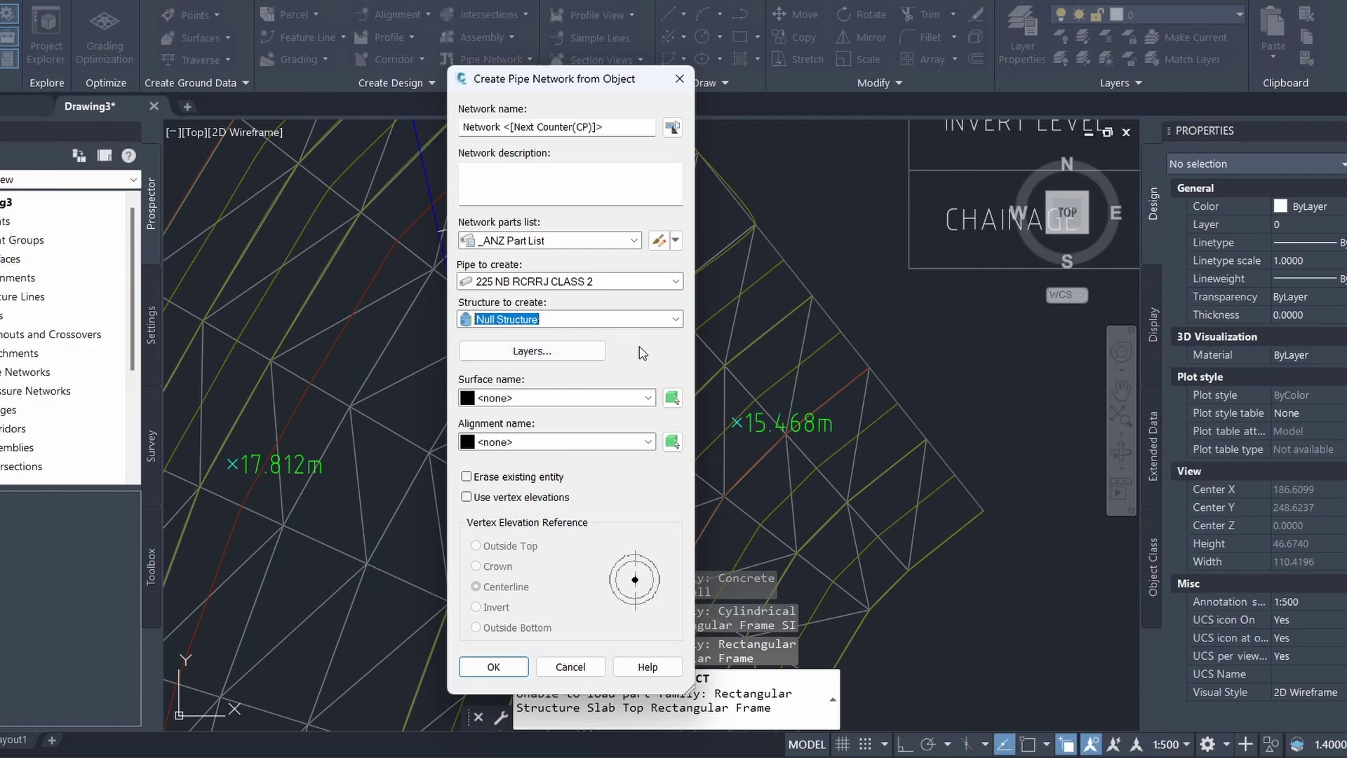
pyautogui.click(577, 397)
pyautogui.click(504, 471)
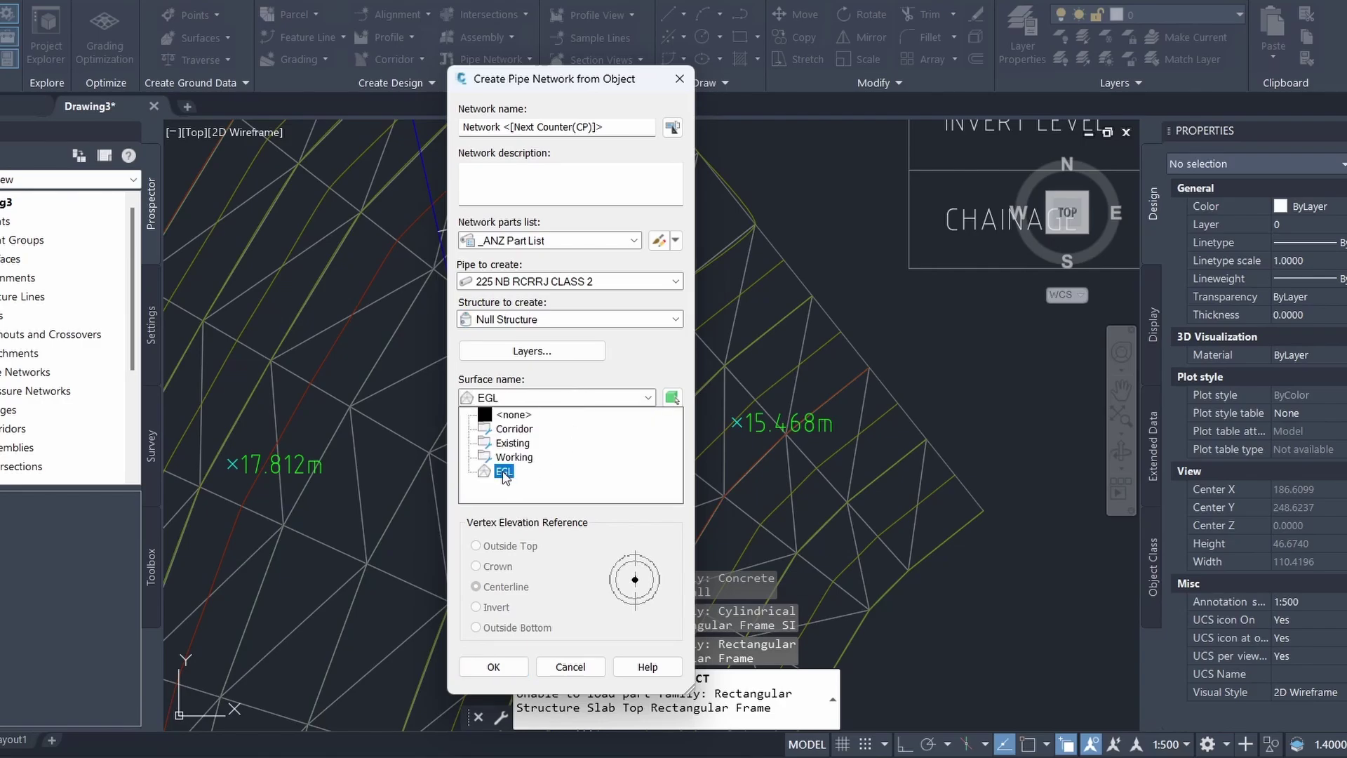
pyautogui.click(503, 471)
pyautogui.click(540, 447)
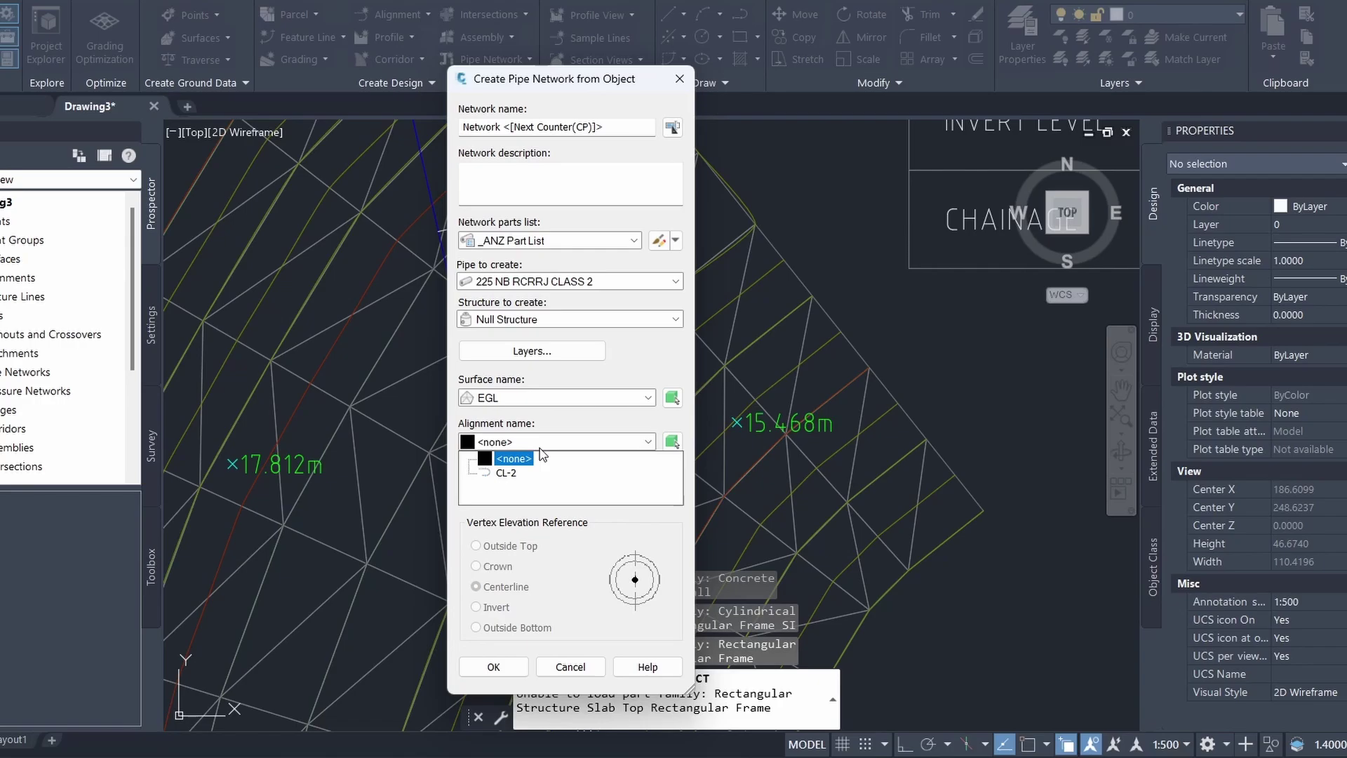
pyautogui.click(514, 473)
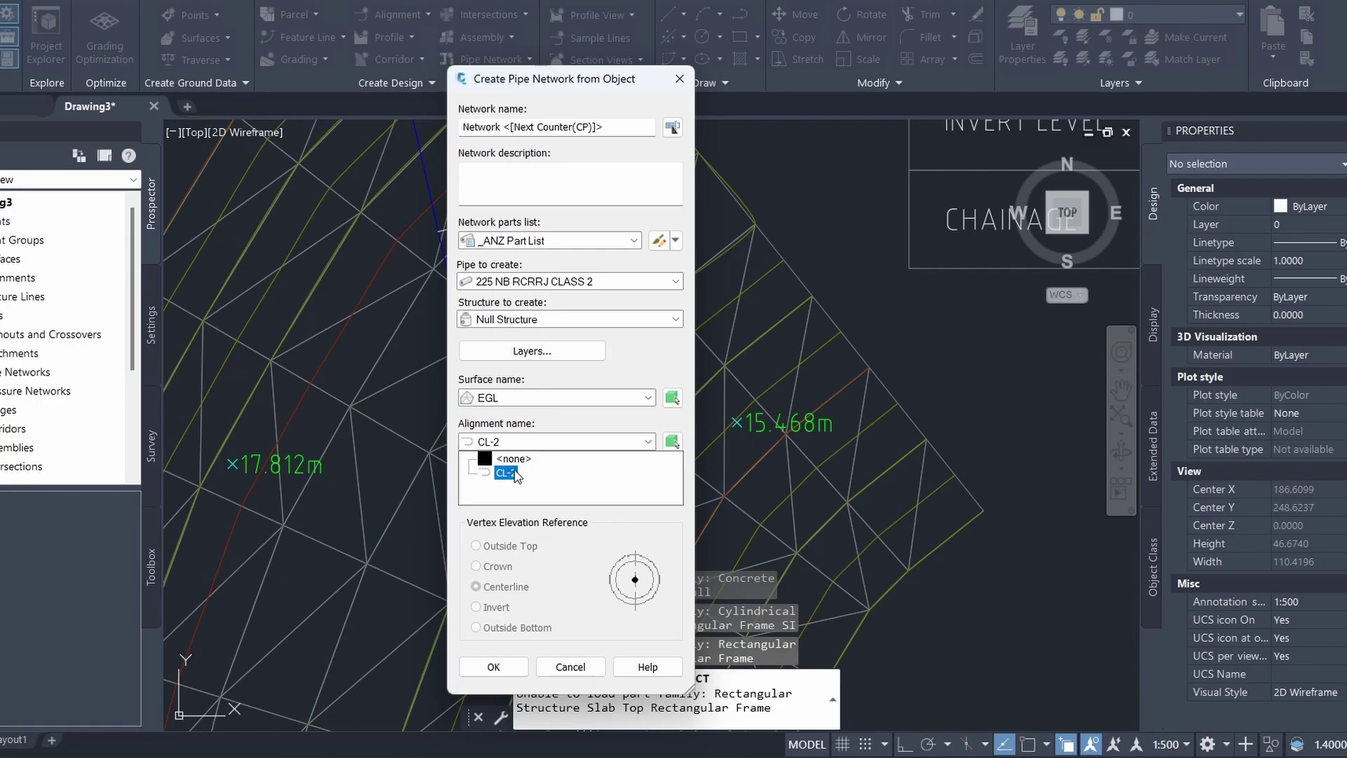
pyautogui.click(515, 474)
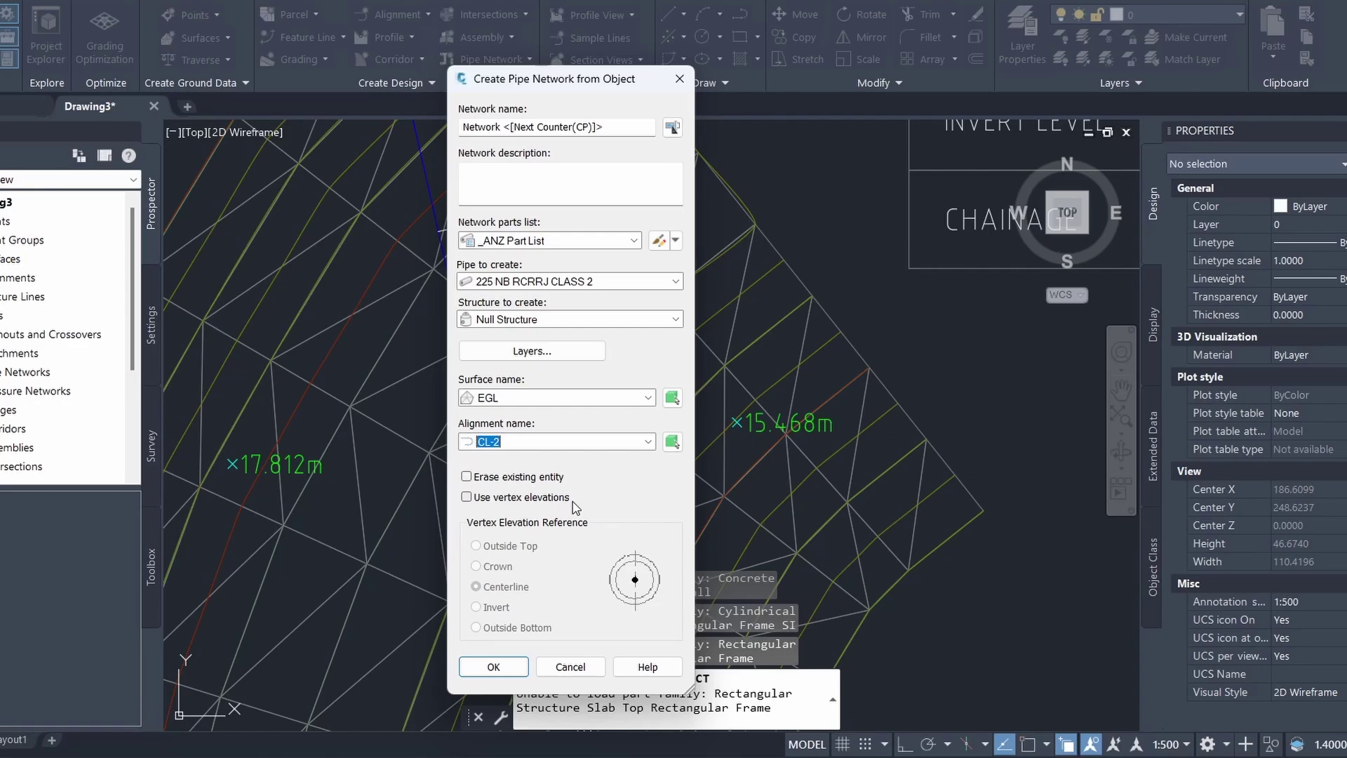
# Create the pipe network along CL-2 with the chosen settings
pyautogui.click(498, 667)
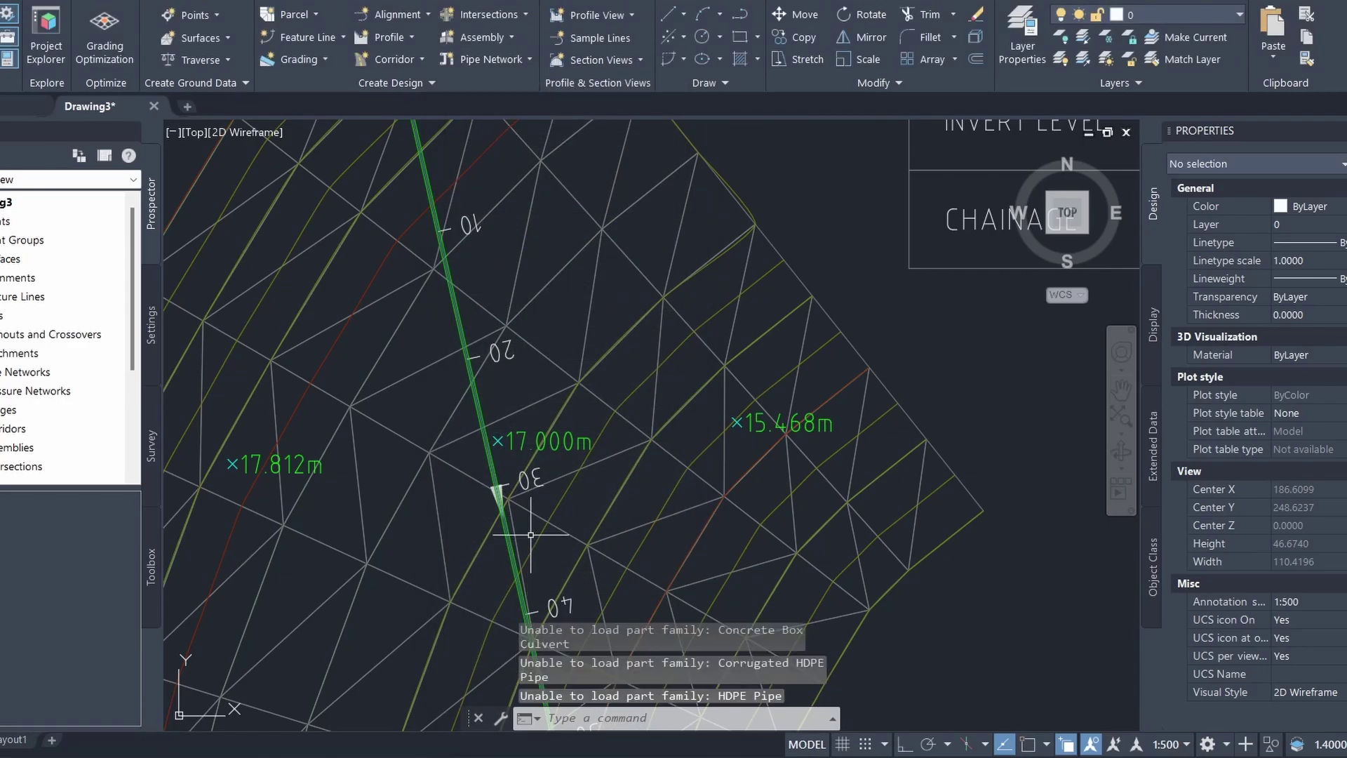
pyautogui.scroll(-5, 507, 426)
pyautogui.scroll(2, 480, 372)
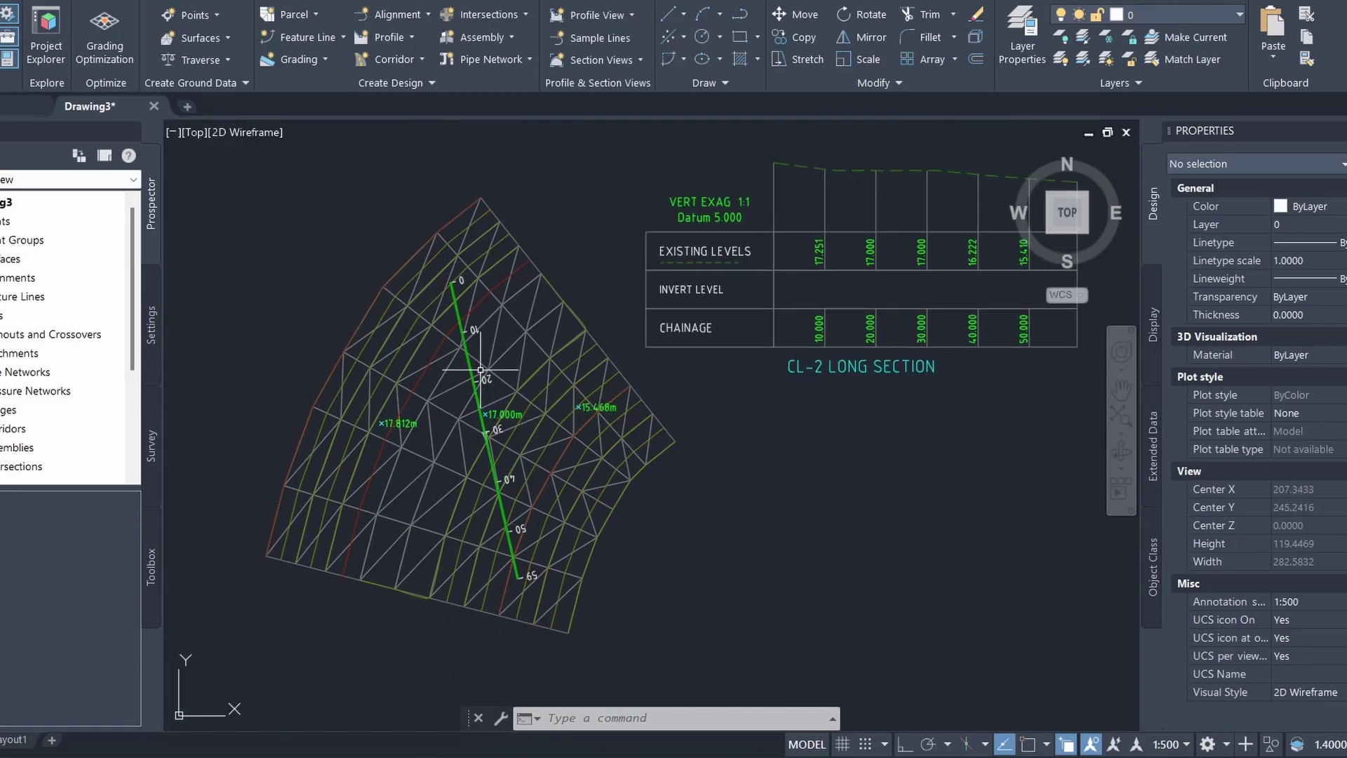
# Select the TIN surface and CL-2 alignment together and bring up their context menu
pyautogui.moveTo(480, 368)
pyautogui.scroll(5, 476, 372)
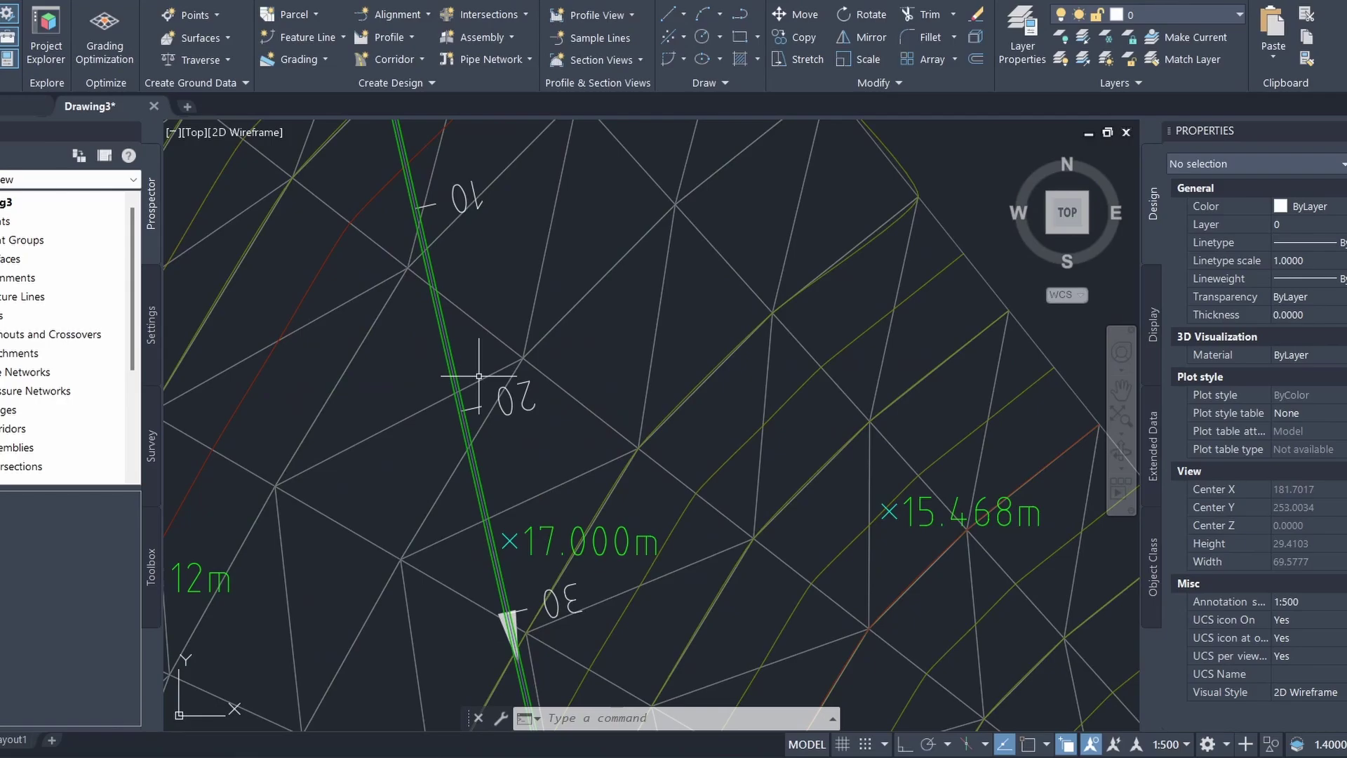
pyautogui.click(480, 379)
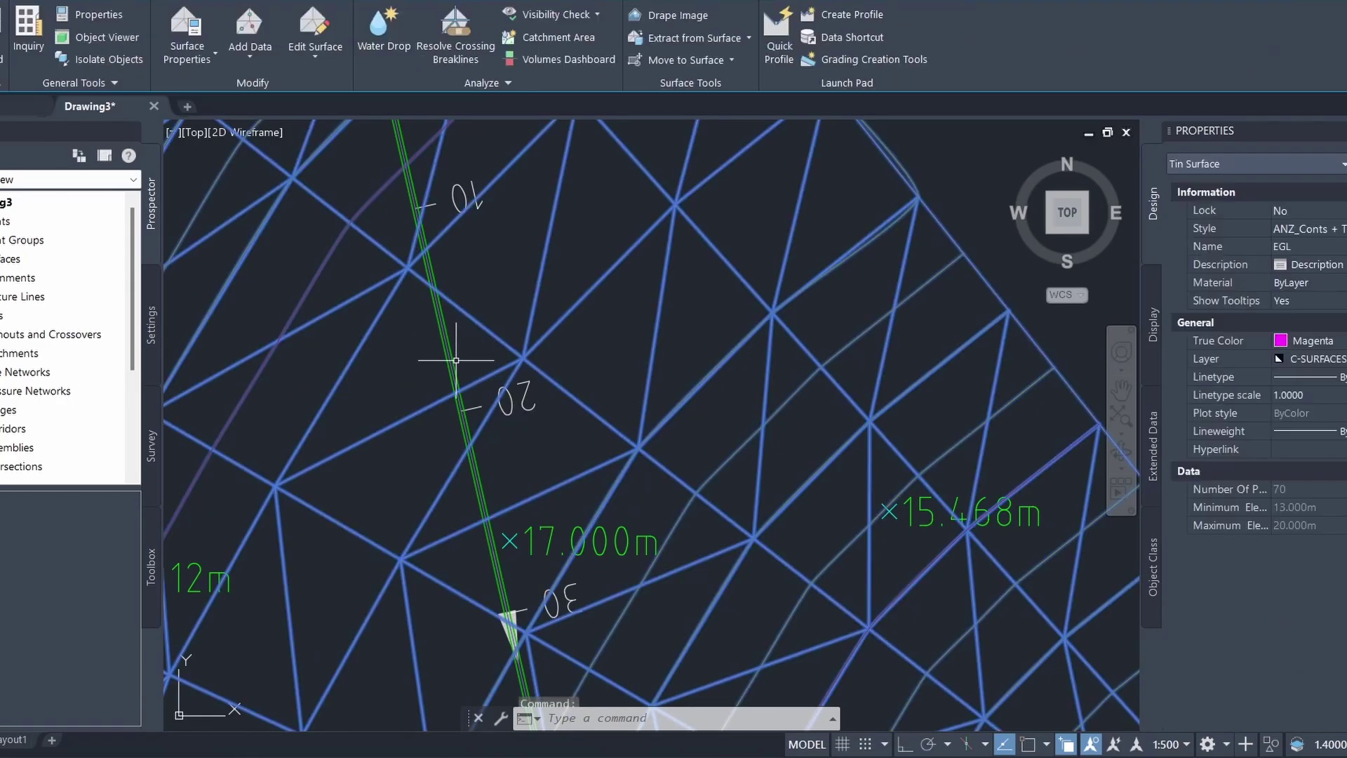
pyautogui.click(456, 360)
pyautogui.scroll(-2, 466, 351)
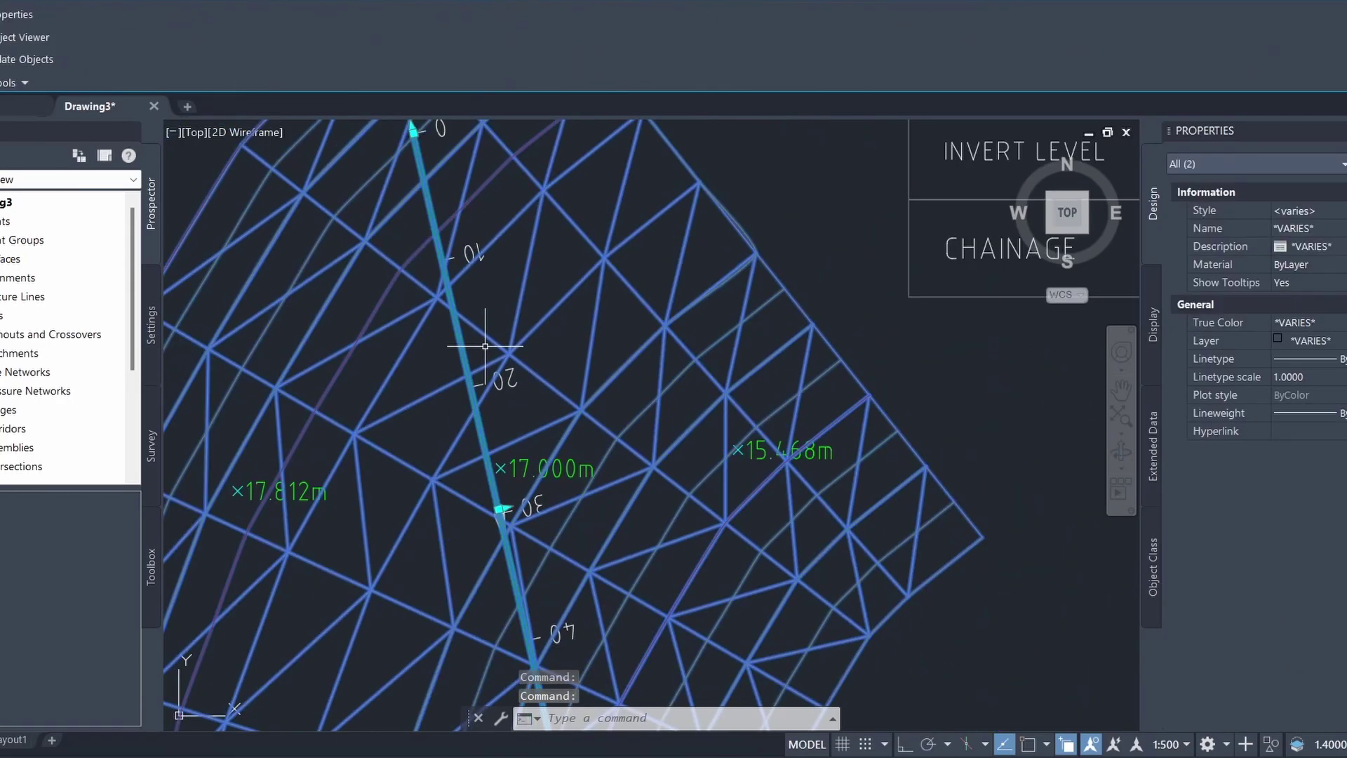
pyautogui.rightClick(480, 300)
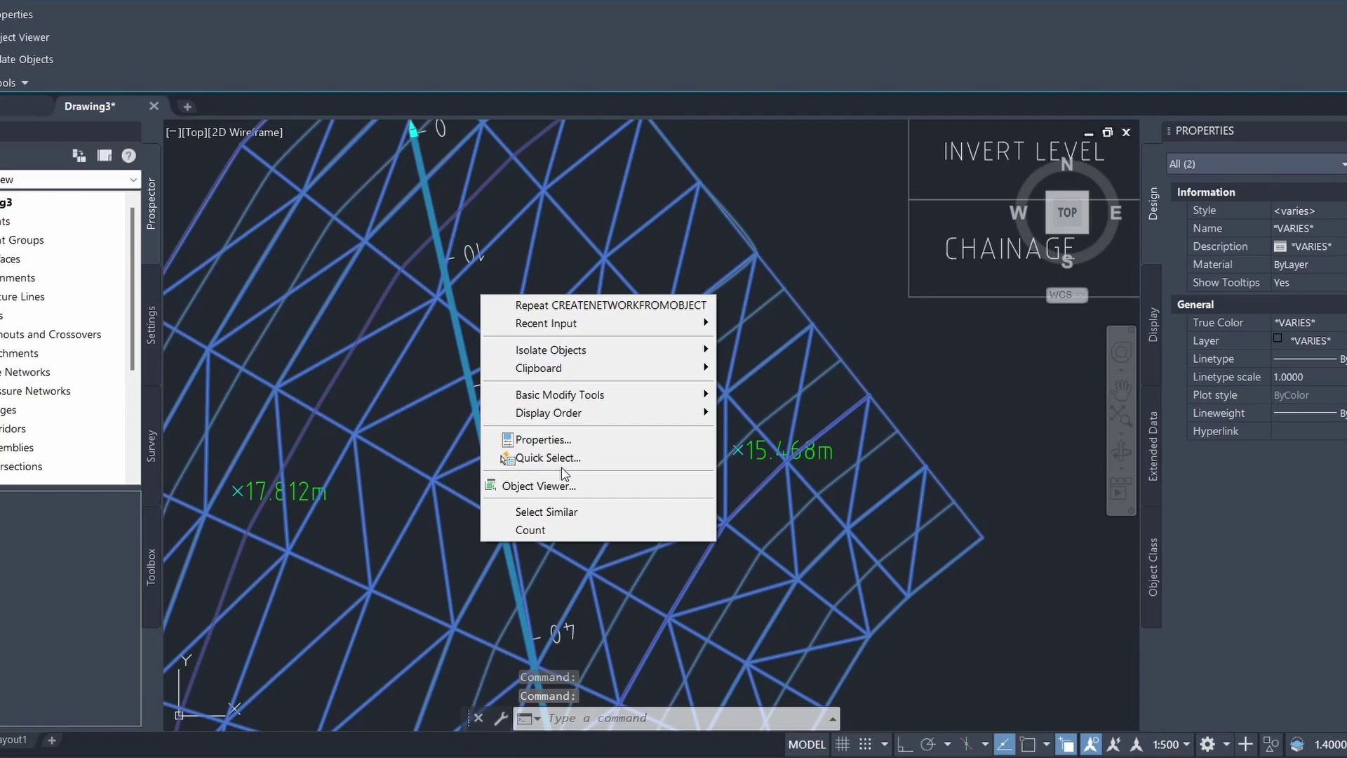
# View the surface and alignment in the Object Viewer, orbit the mesh, then close it
pyautogui.click(601, 486)
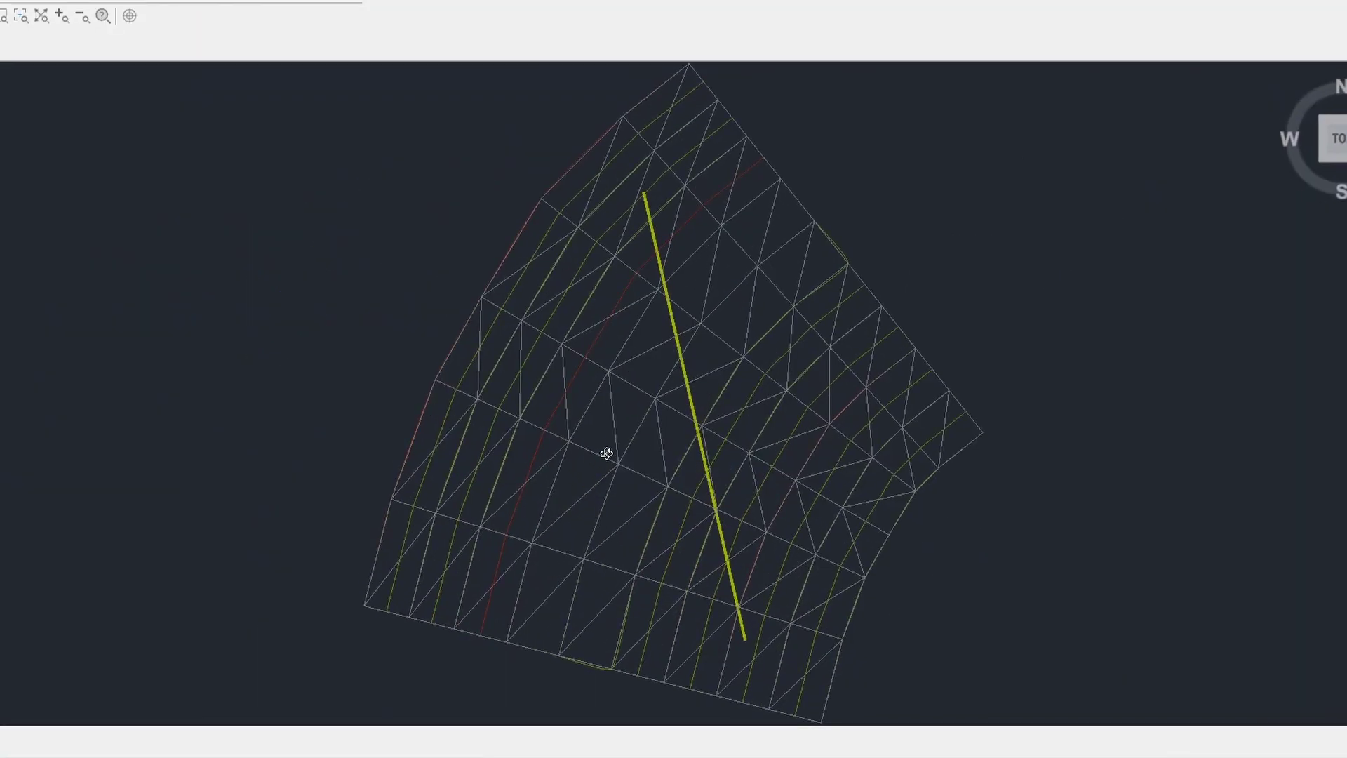
pyautogui.moveTo(605, 451); pyautogui.dragTo(722, 410)
pyautogui.moveTo(578, 367)
pyautogui.mouseDown()
pyautogui.moveTo(619, 368)
pyautogui.moveTo(620, 379)
pyautogui.moveTo(592, 396)
pyautogui.moveTo(502, 385)
pyautogui.moveTo(511, 379)
pyautogui.mouseUp()
pyautogui.press('Escape')
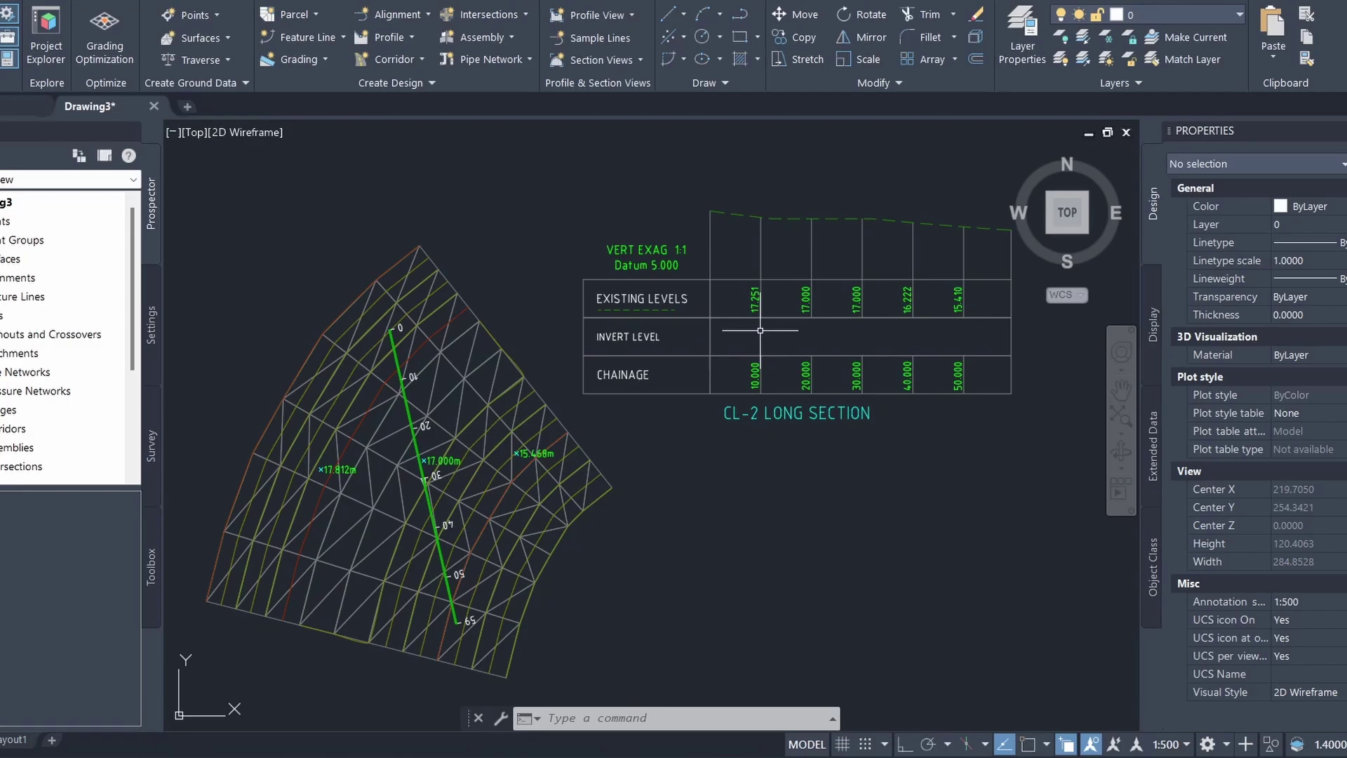
# Add the CL-2 pipe to the CL-2 long-section profile view as network parts
pyautogui.click(732, 318)
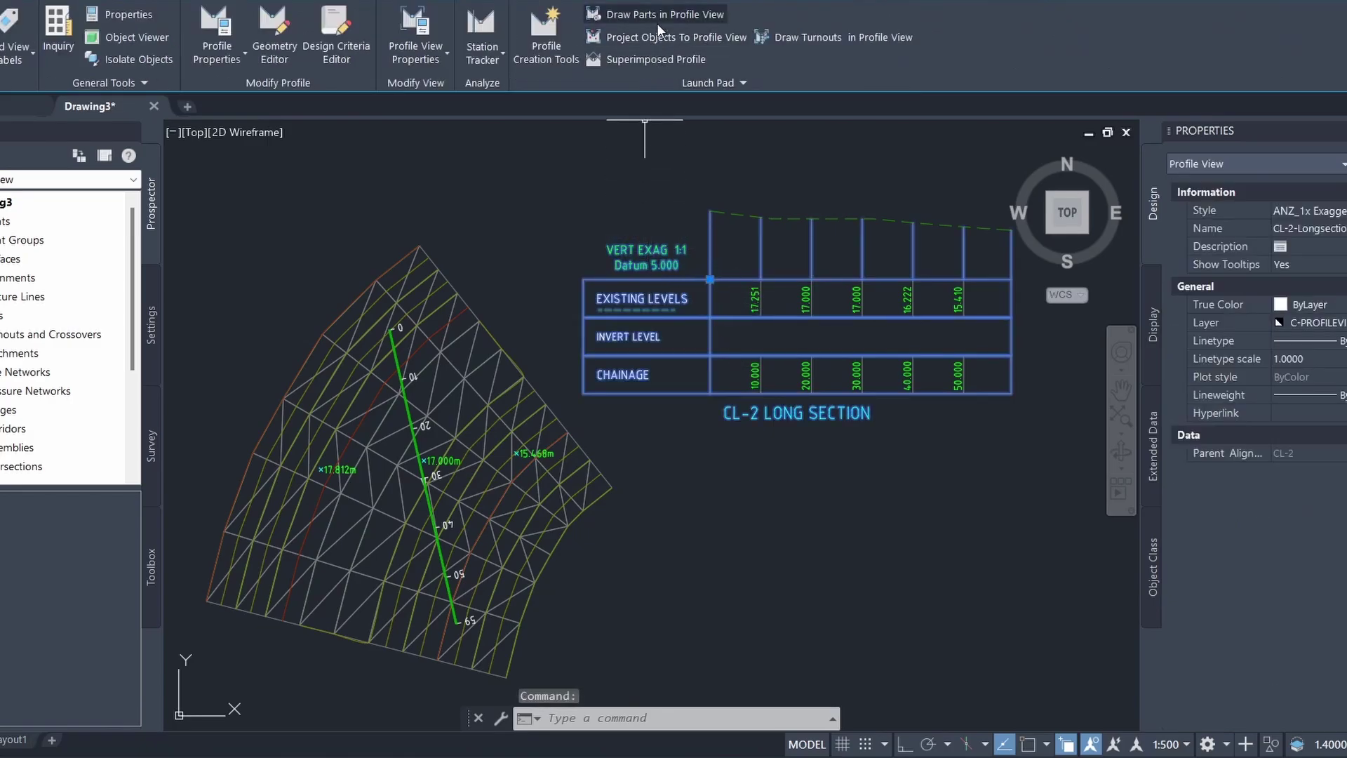
pyautogui.click(687, 15)
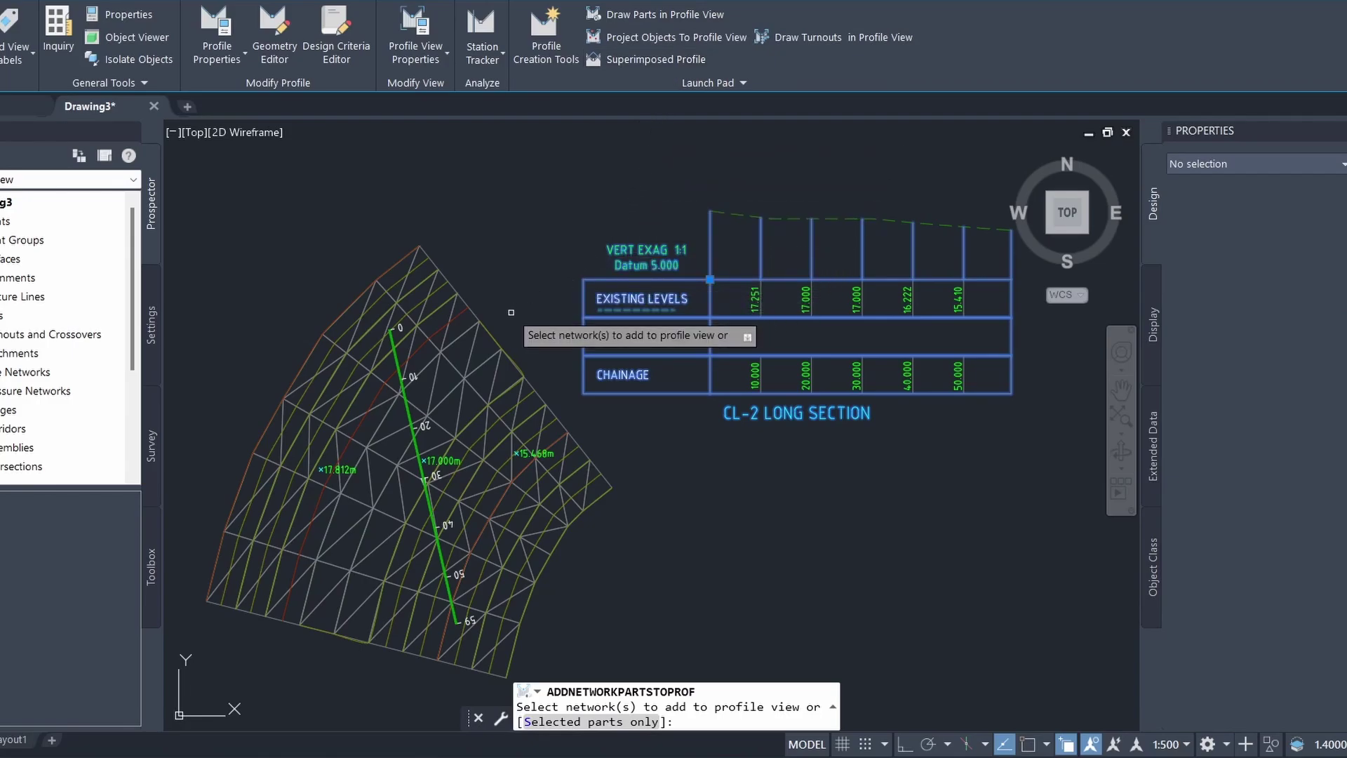
pyautogui.scroll(2, 405, 346)
pyautogui.scroll(3, 405, 346)
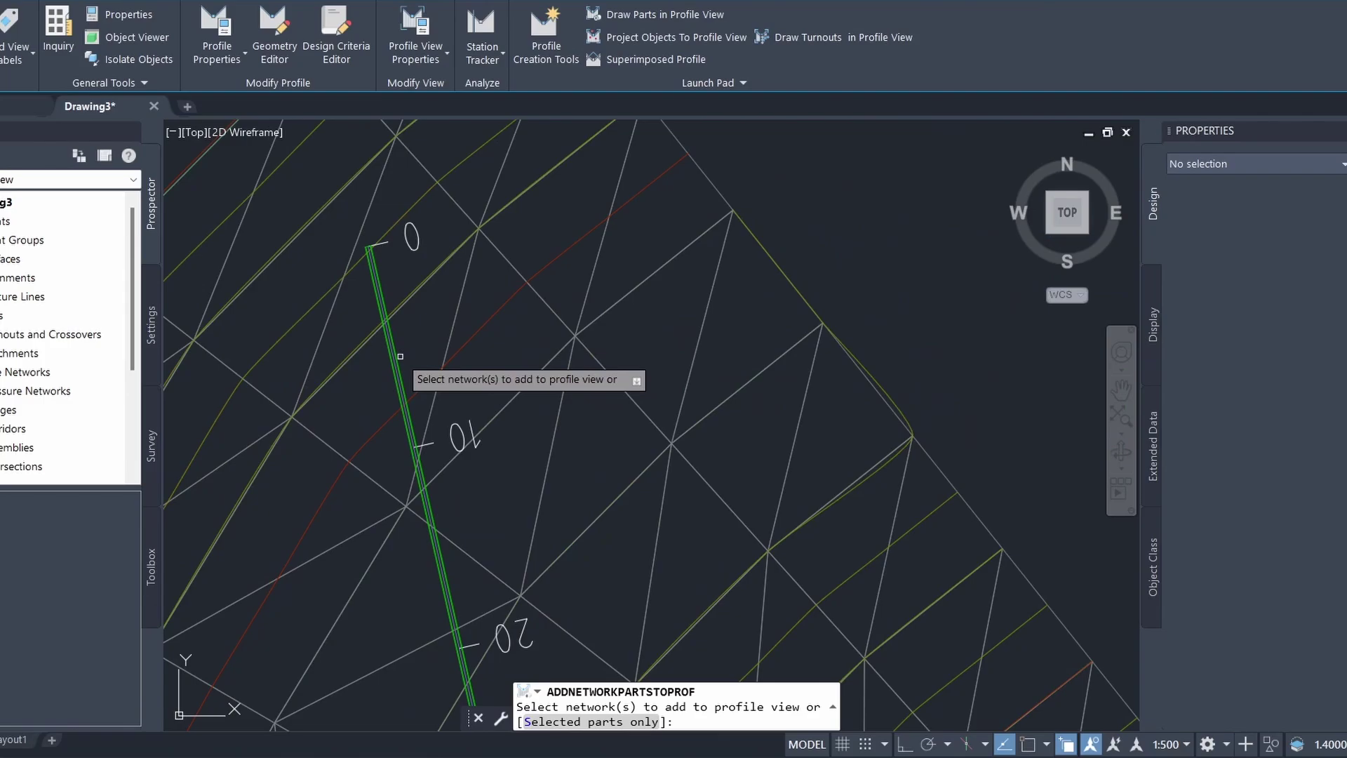
pyautogui.click(399, 358)
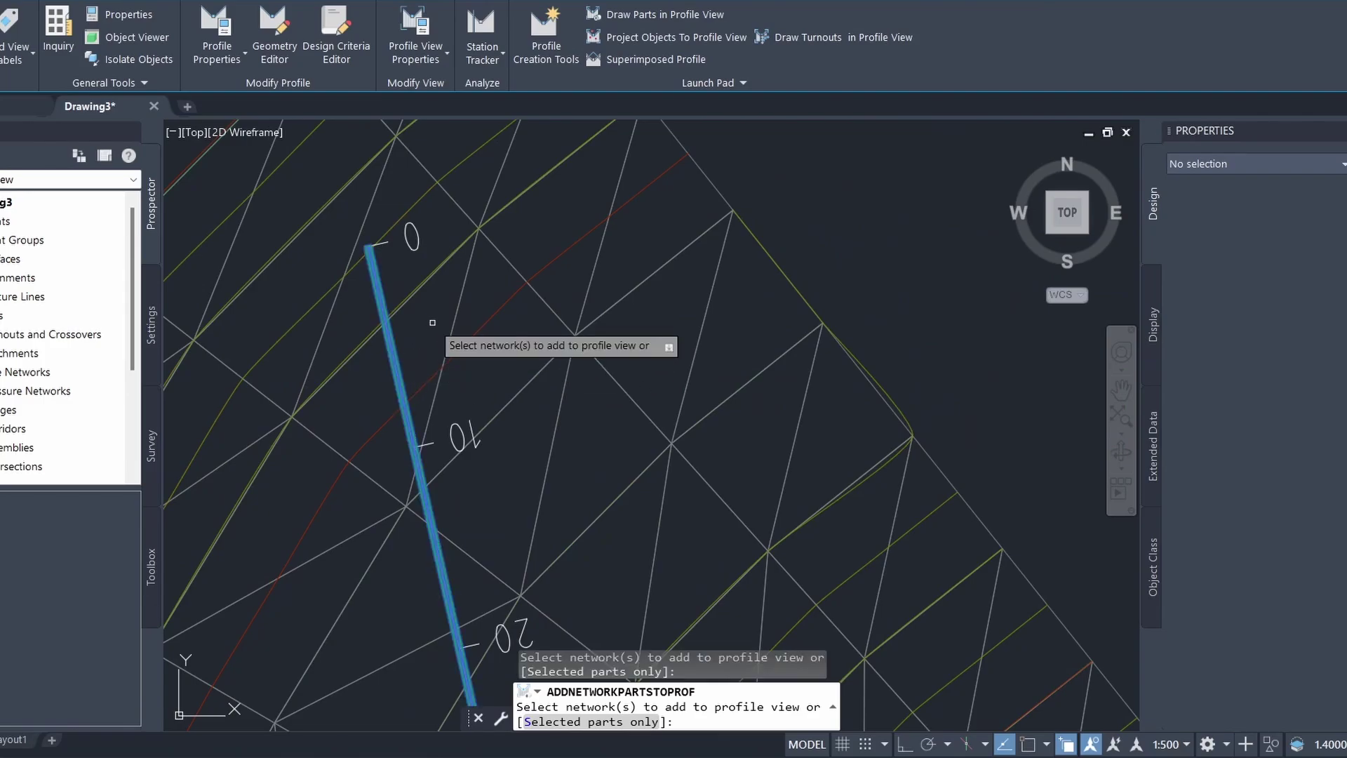
pyautogui.press('Return')
pyautogui.scroll(-3, 432, 322)
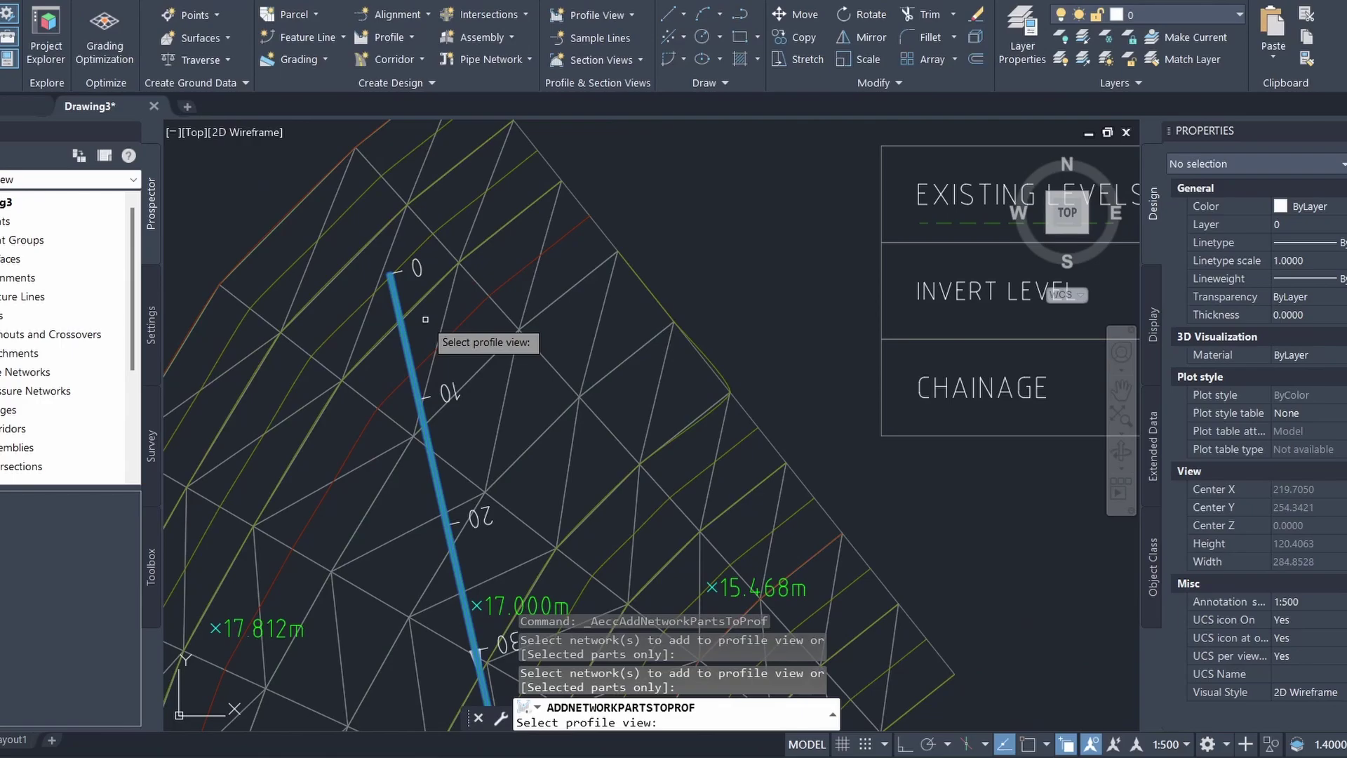
pyautogui.scroll(-2, 597, 344)
pyautogui.scroll(3, 575, 414)
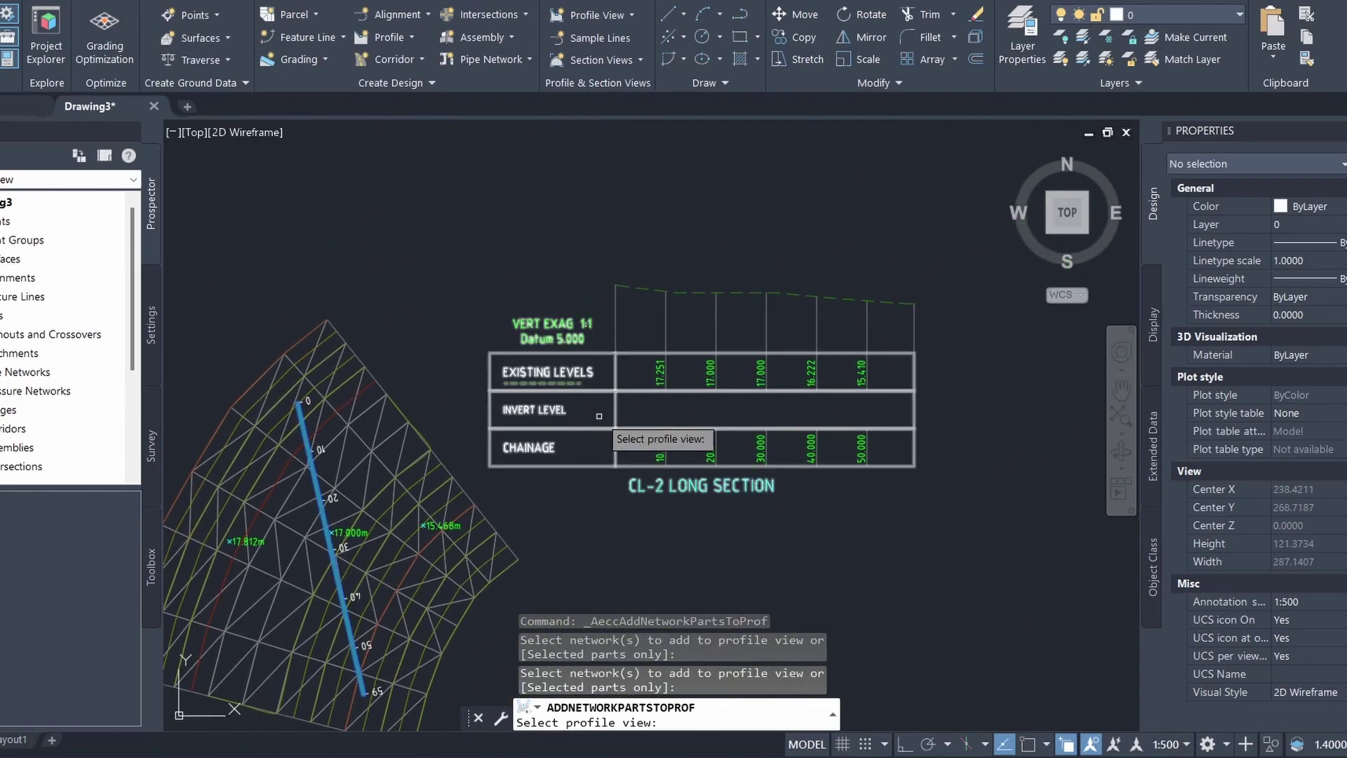
pyautogui.click(655, 374)
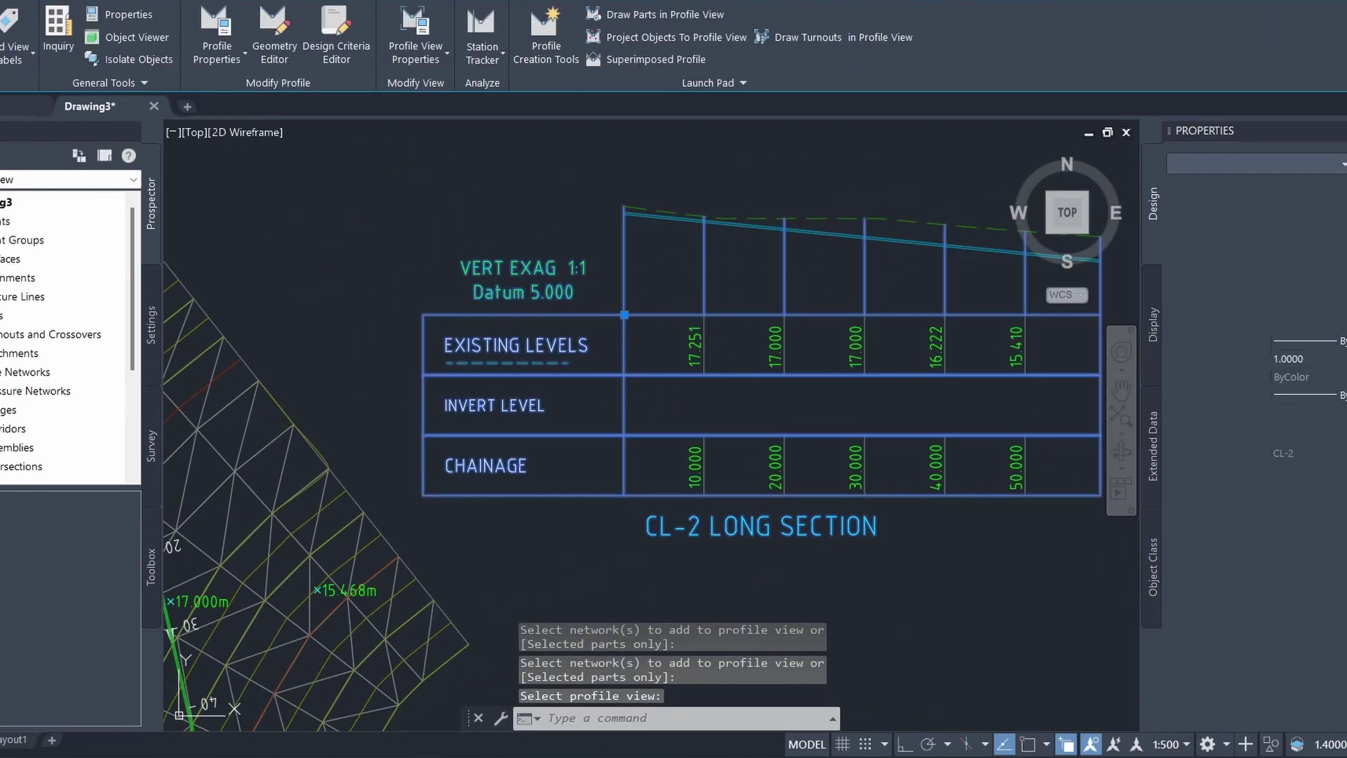
pyautogui.press('Escape')
pyautogui.moveTo(782, 285); pyautogui.dragTo(722, 300, button='middle')
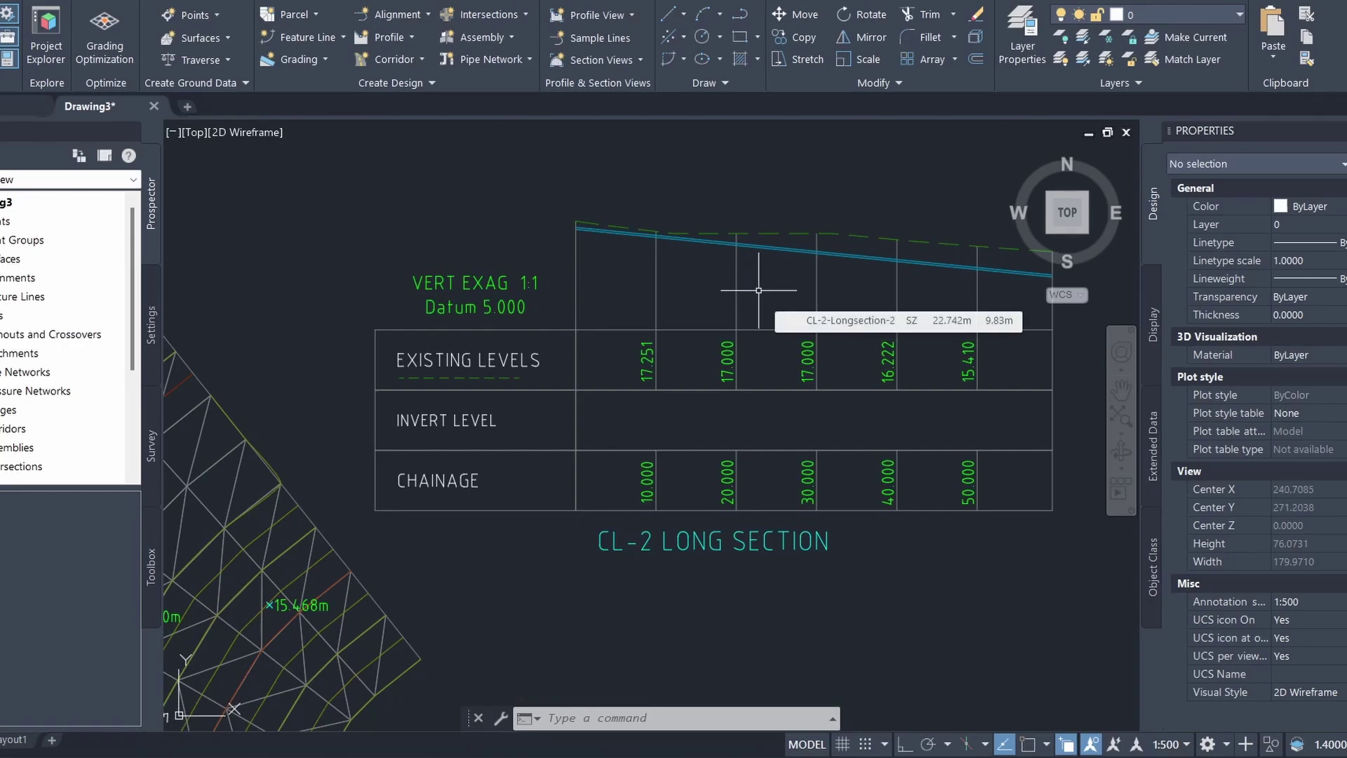
pyautogui.scroll(4, 667, 228)
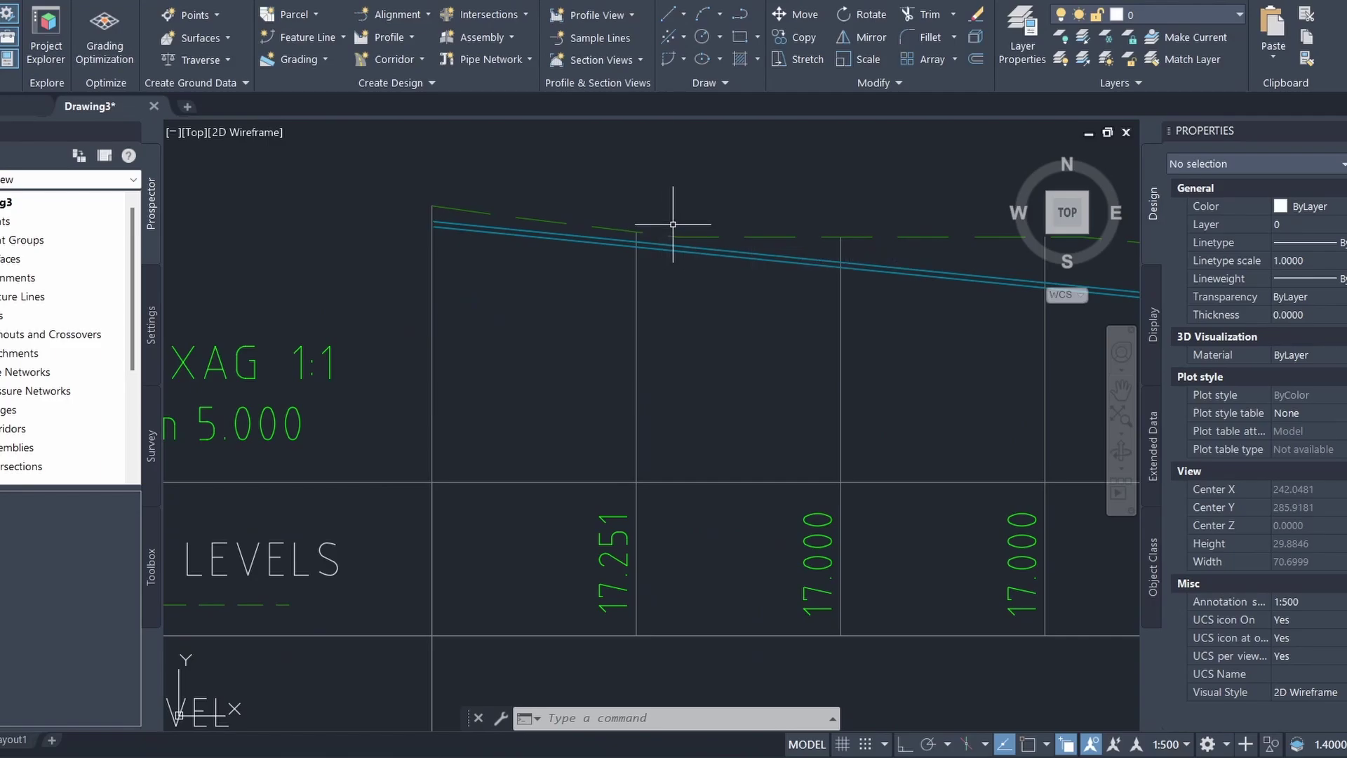
pyautogui.moveTo(673, 224)
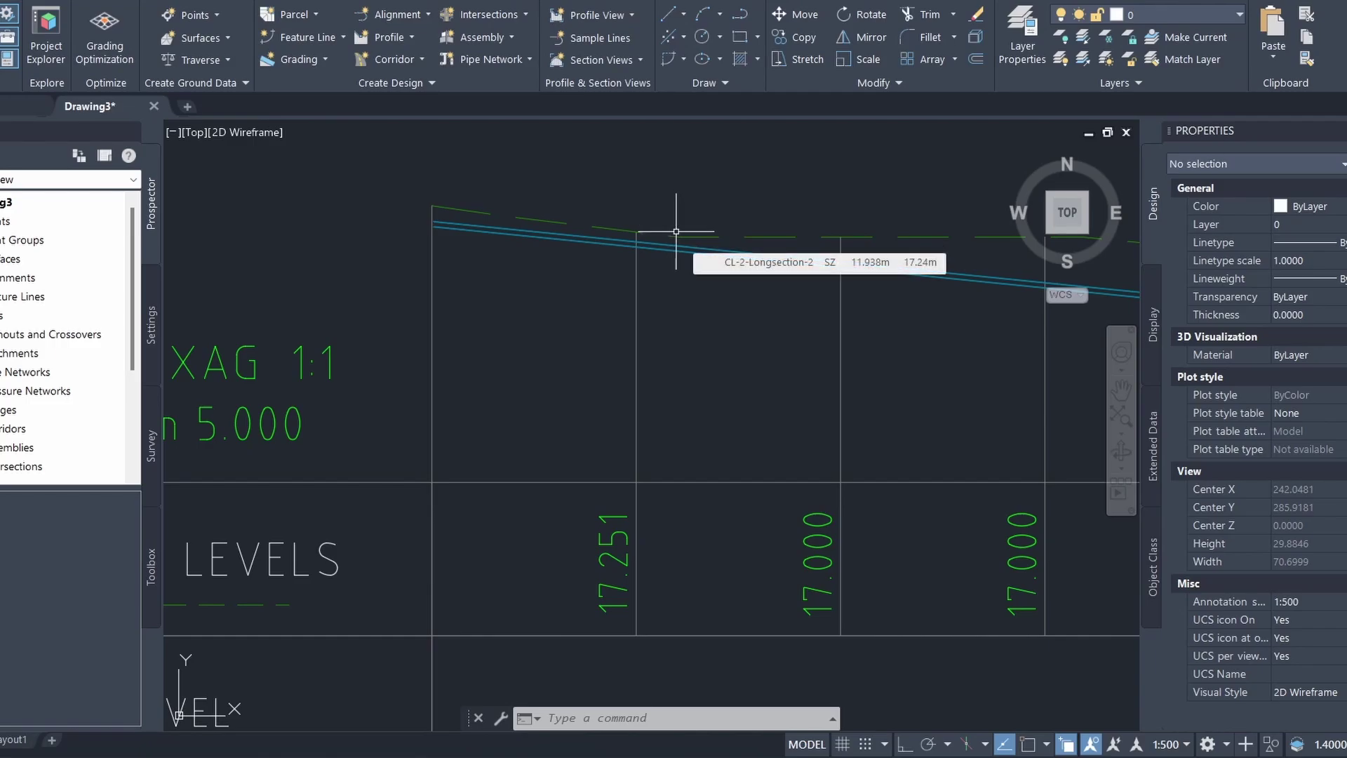
pyautogui.scroll(4, 676, 231)
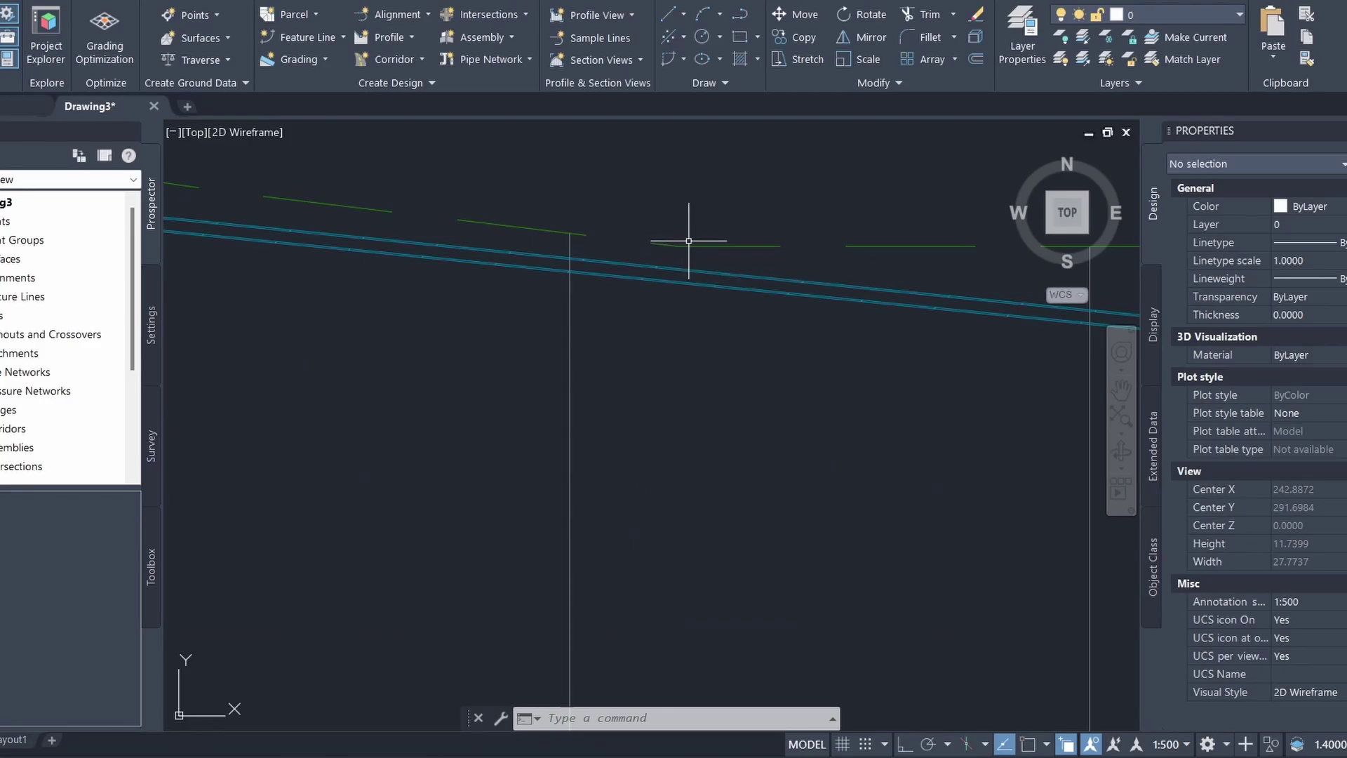
# With Osnap on, draw a radius 1 circle centred on the ground line endpoint
pyautogui.press('F3')
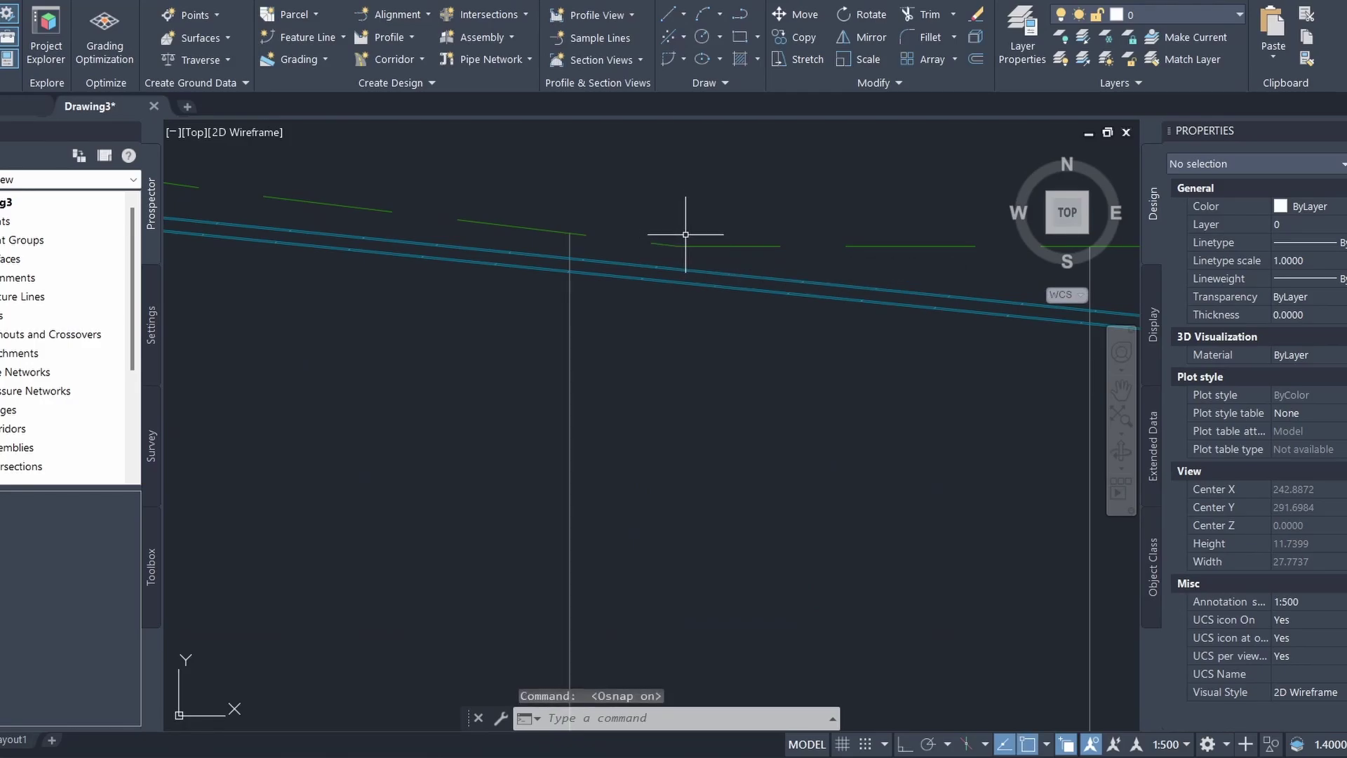
pyautogui.write('c')
pyautogui.press('Return')
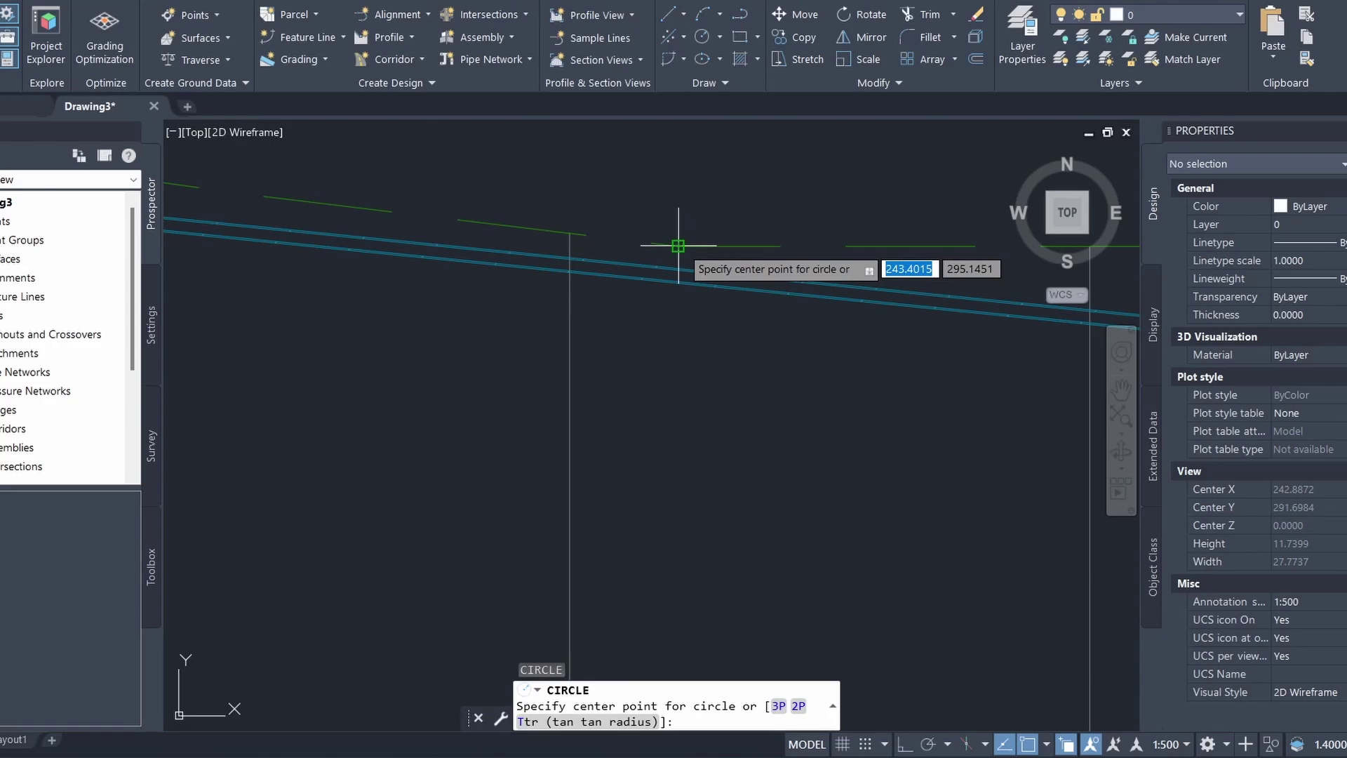
pyautogui.click(685, 247)
pyautogui.write('1')
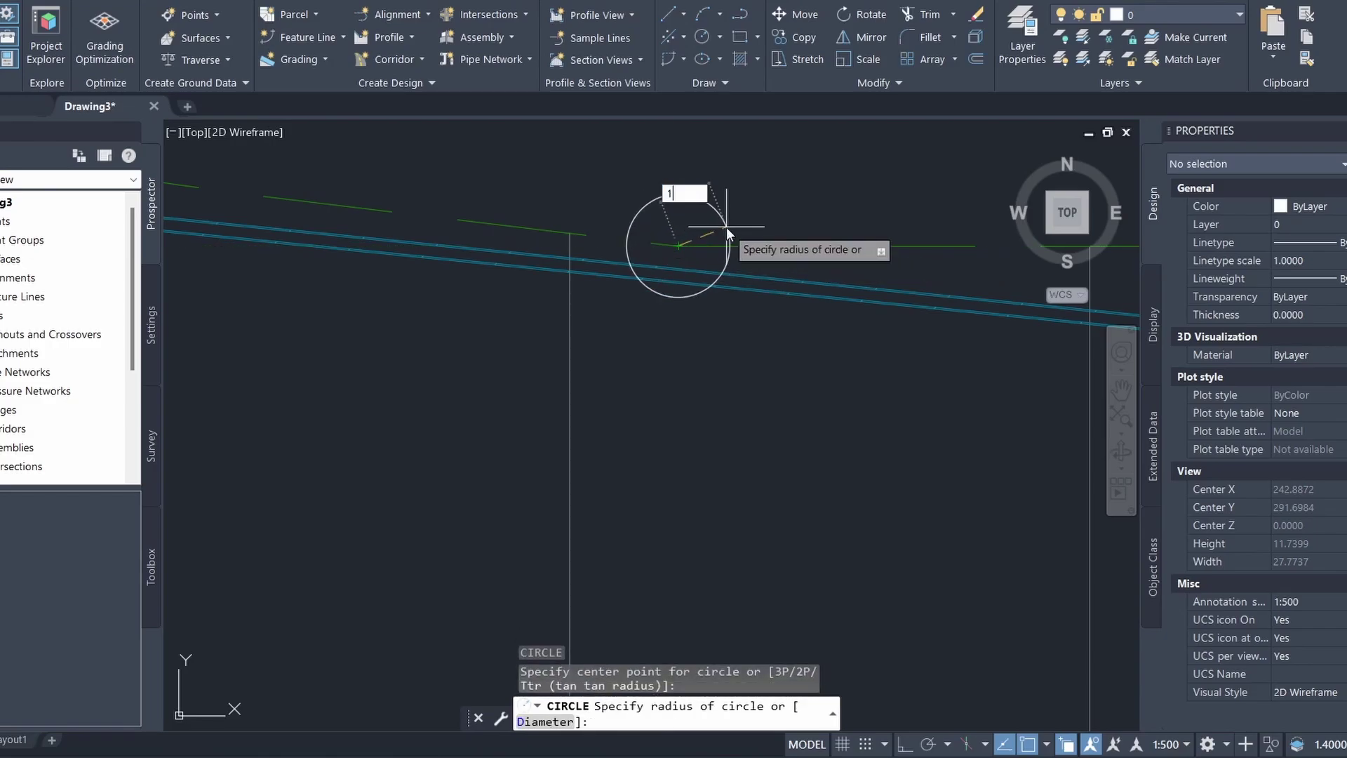
pyautogui.press('Return')
pyautogui.press('Escape')
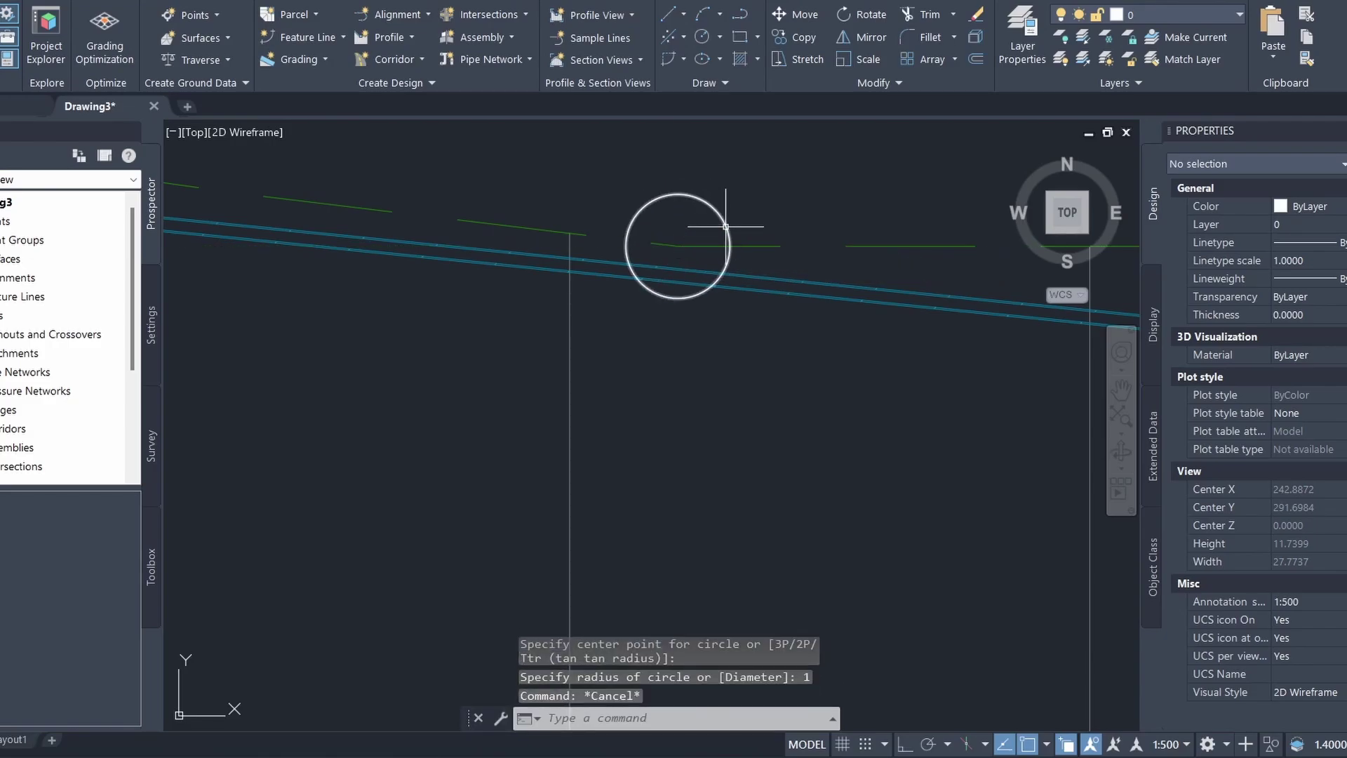
pyautogui.scroll(-3, 726, 226)
pyautogui.scroll(1, 769, 213)
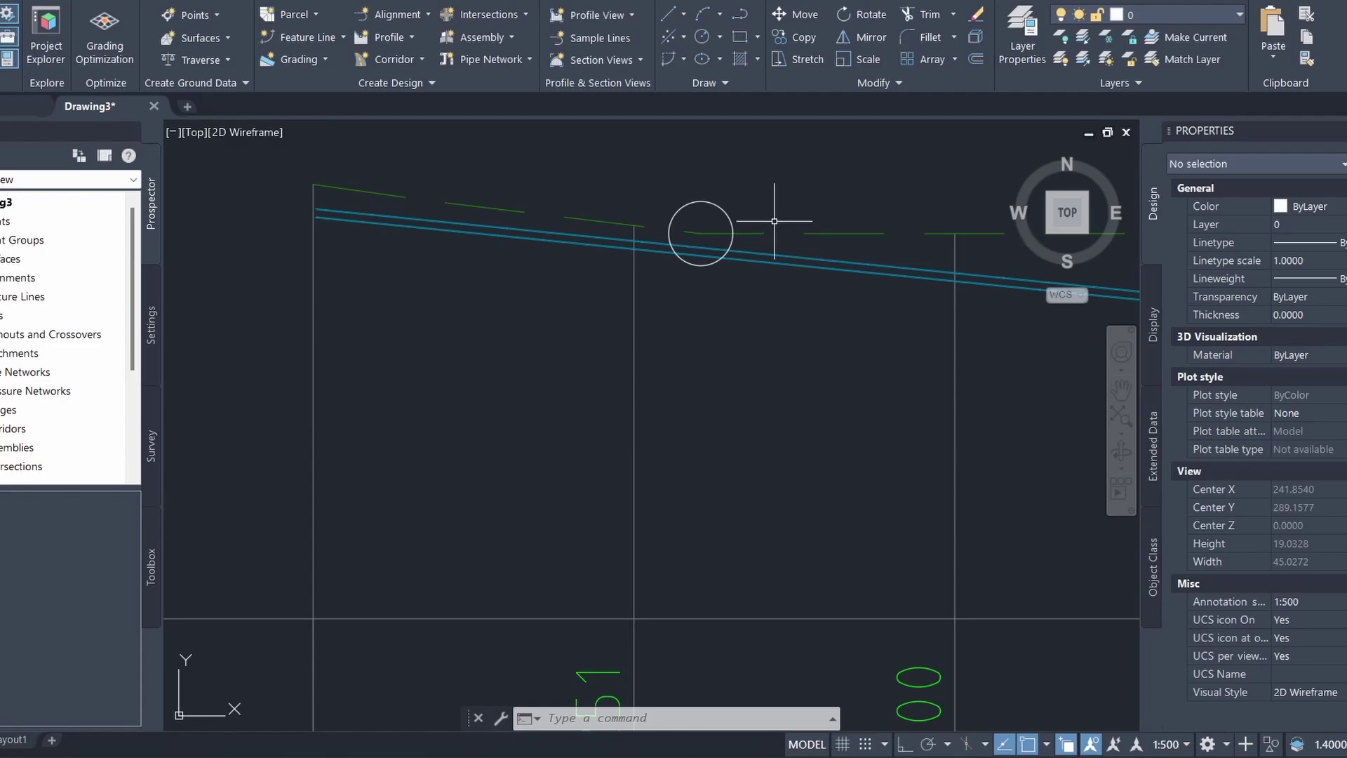
# Select the pipe and widen Properties to read start invert 17.530m and end invert 11.593m
pyautogui.scroll(-6, 774, 266)
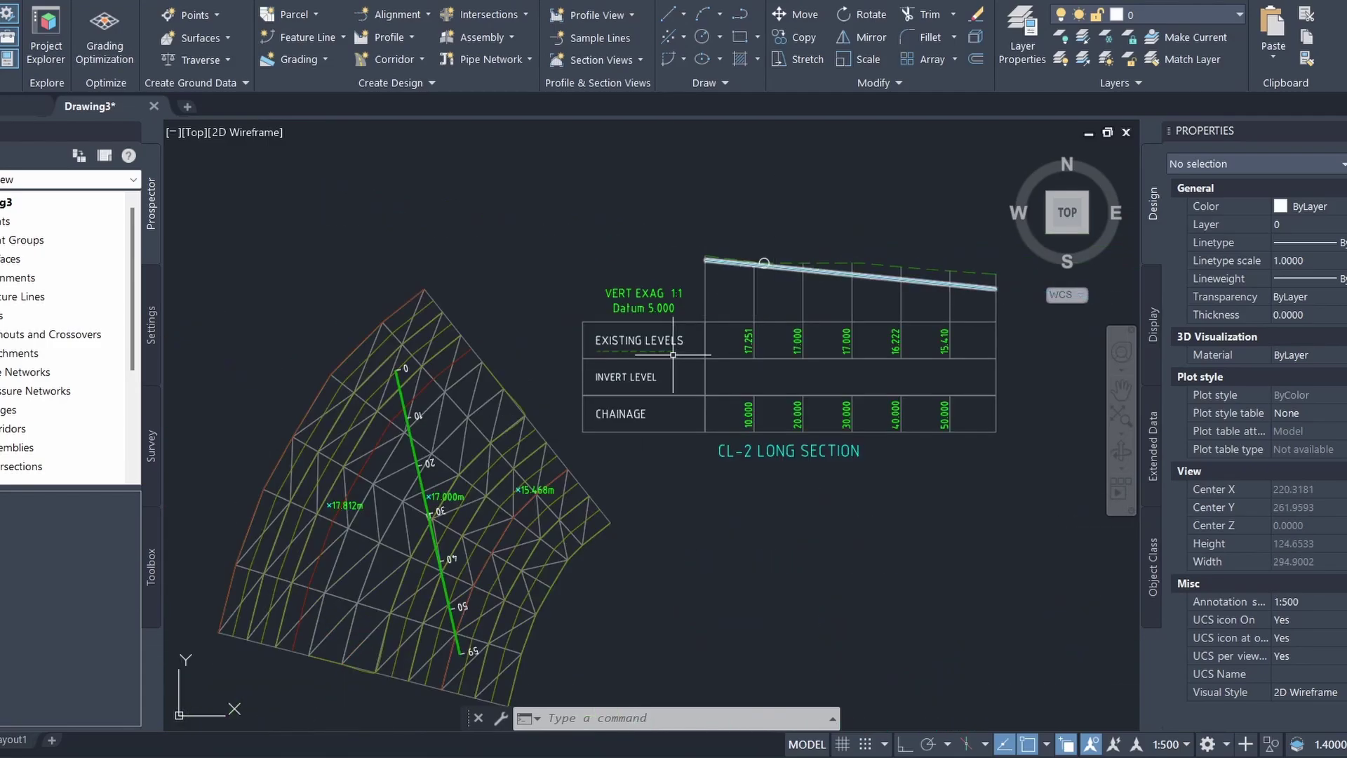
pyautogui.scroll(3, 397, 393)
pyautogui.scroll(3, 397, 393)
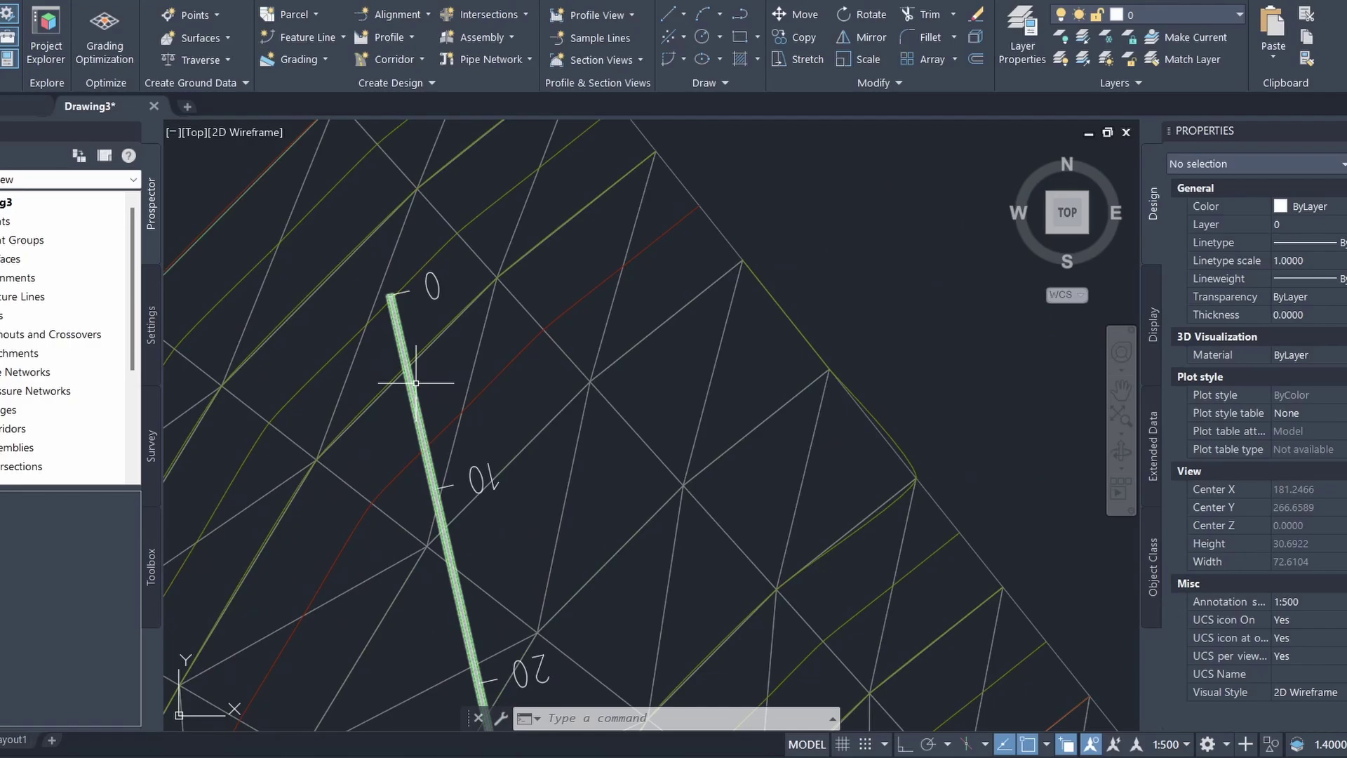
pyautogui.click(421, 384)
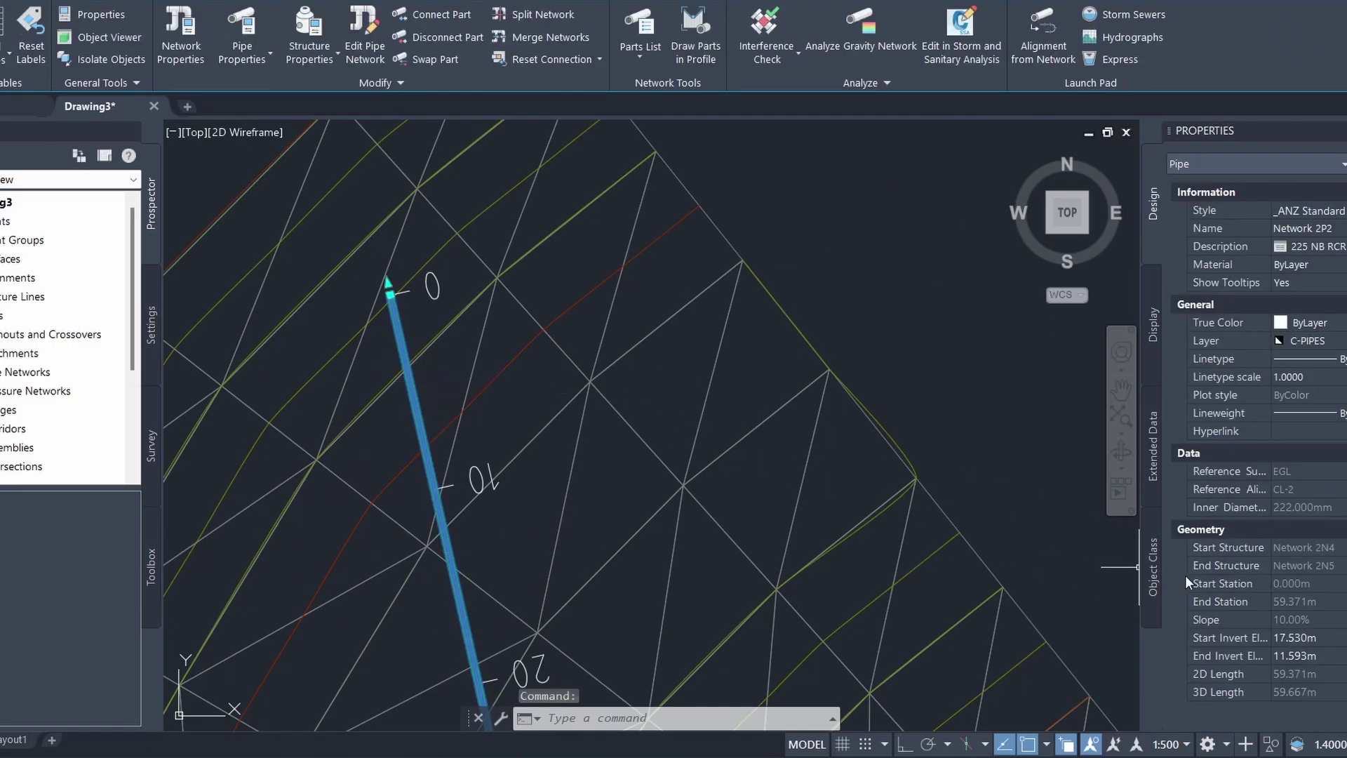
pyautogui.moveTo(1141, 639); pyautogui.dragTo(1097, 644)
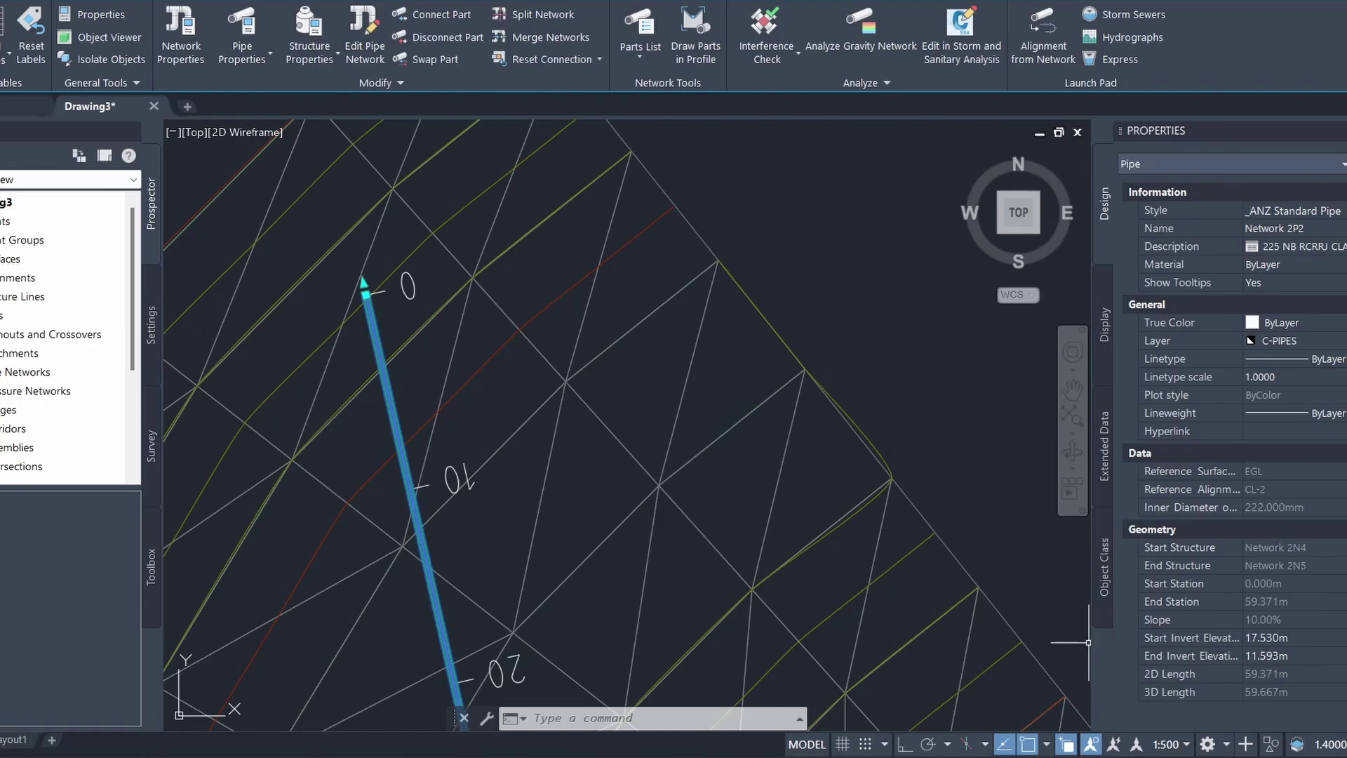
pyautogui.moveTo(1088, 642); pyautogui.dragTo(1009, 639)
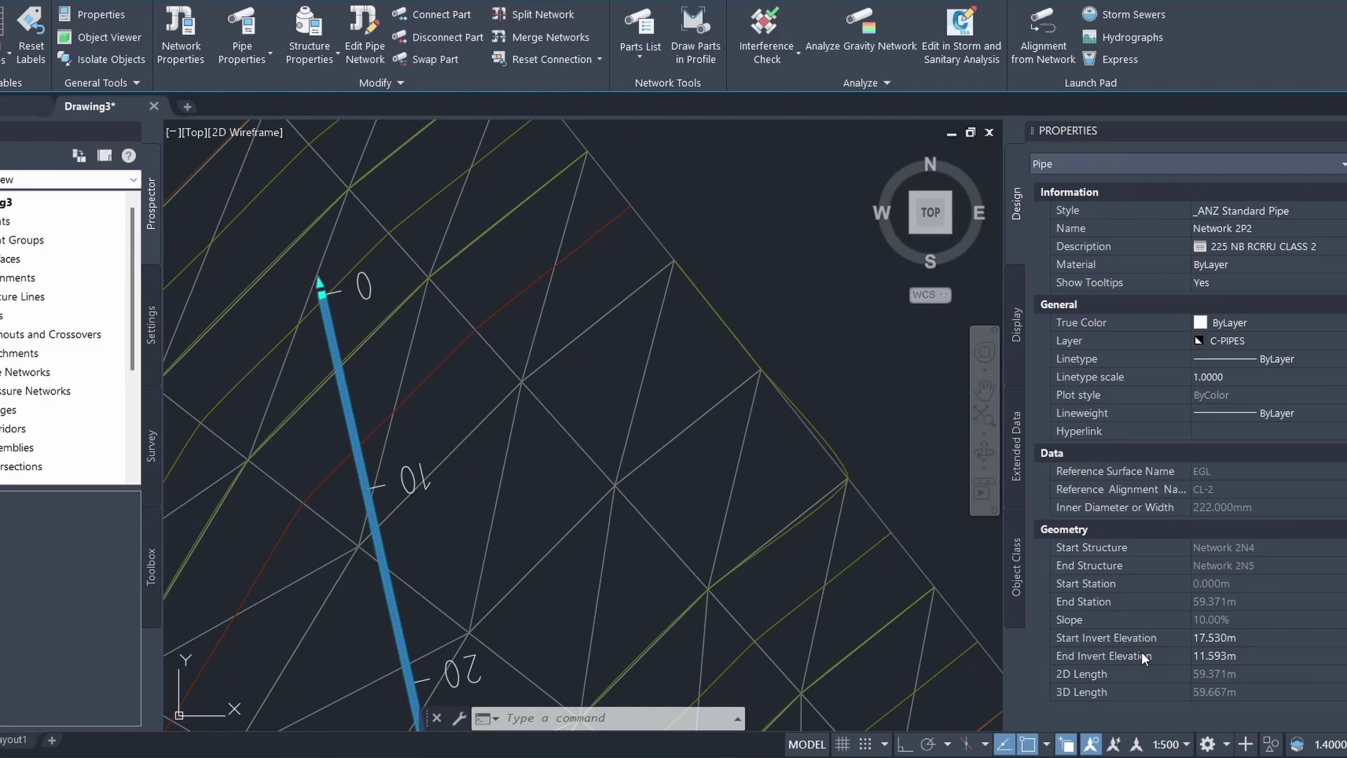
pyautogui.moveTo(1149, 658)
pyautogui.scroll(-2, 540, 407)
pyautogui.moveTo(541, 407)
pyautogui.mouseDown(button='middle')
pyautogui.moveTo(509, 238)
pyautogui.moveTo(518, 205)
pyautogui.mouseUp(button='middle')
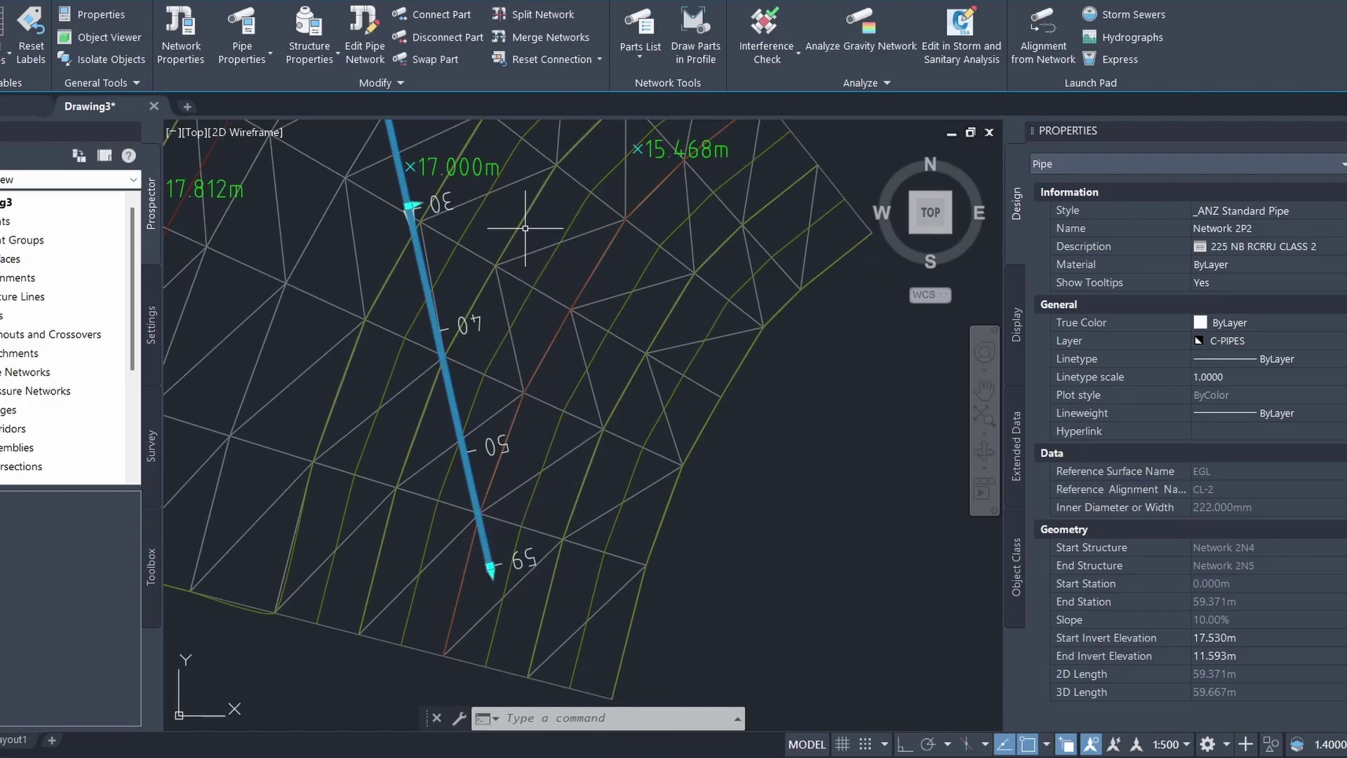
pyautogui.moveTo(525, 229)
pyautogui.mouseDown(button='middle')
pyautogui.moveTo(566, 445)
pyautogui.moveTo(622, 616)
pyautogui.mouseUp(button='middle')
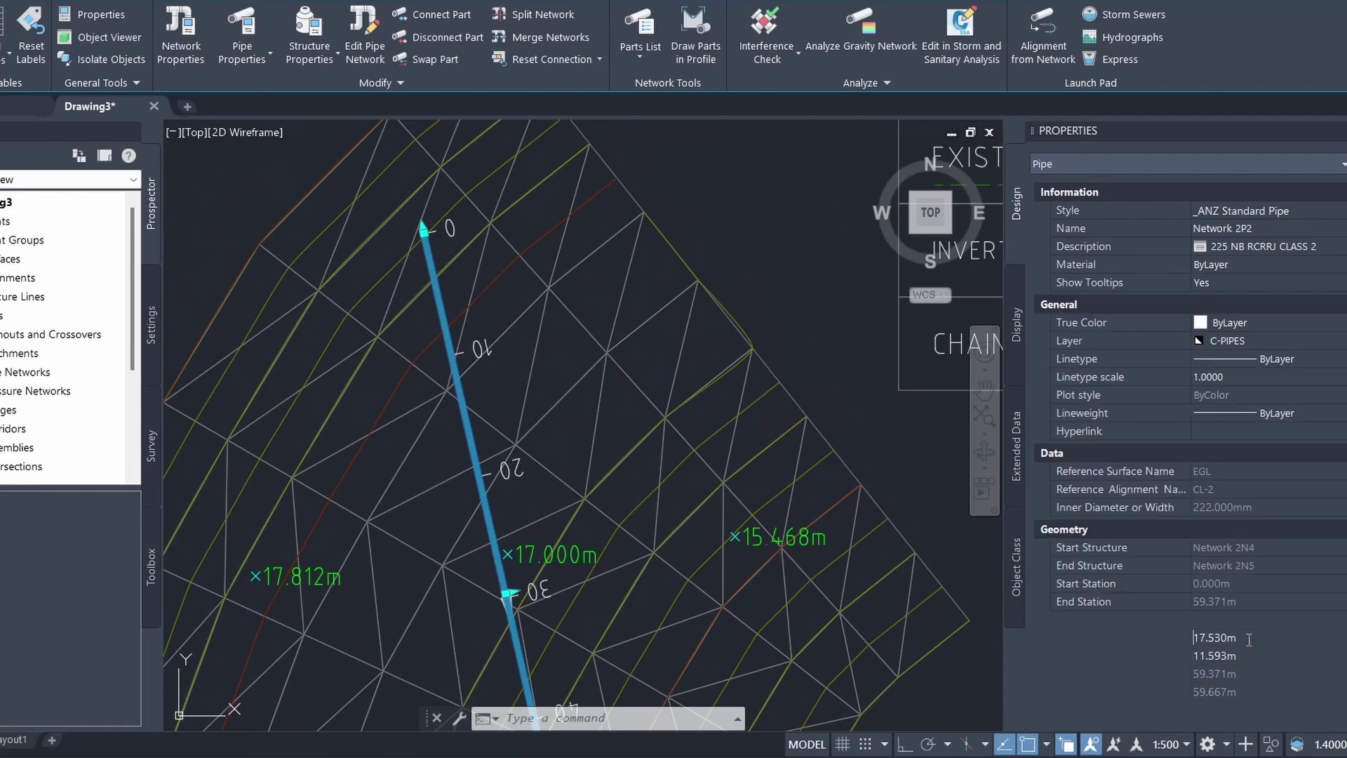
# Change the pipe's Start Invert Elevation from 17.530 to 16.5, giving an 8.26% slope
pyautogui.click(1249, 639)
pyautogui.moveTo(1239, 638); pyautogui.dragTo(1181, 638)
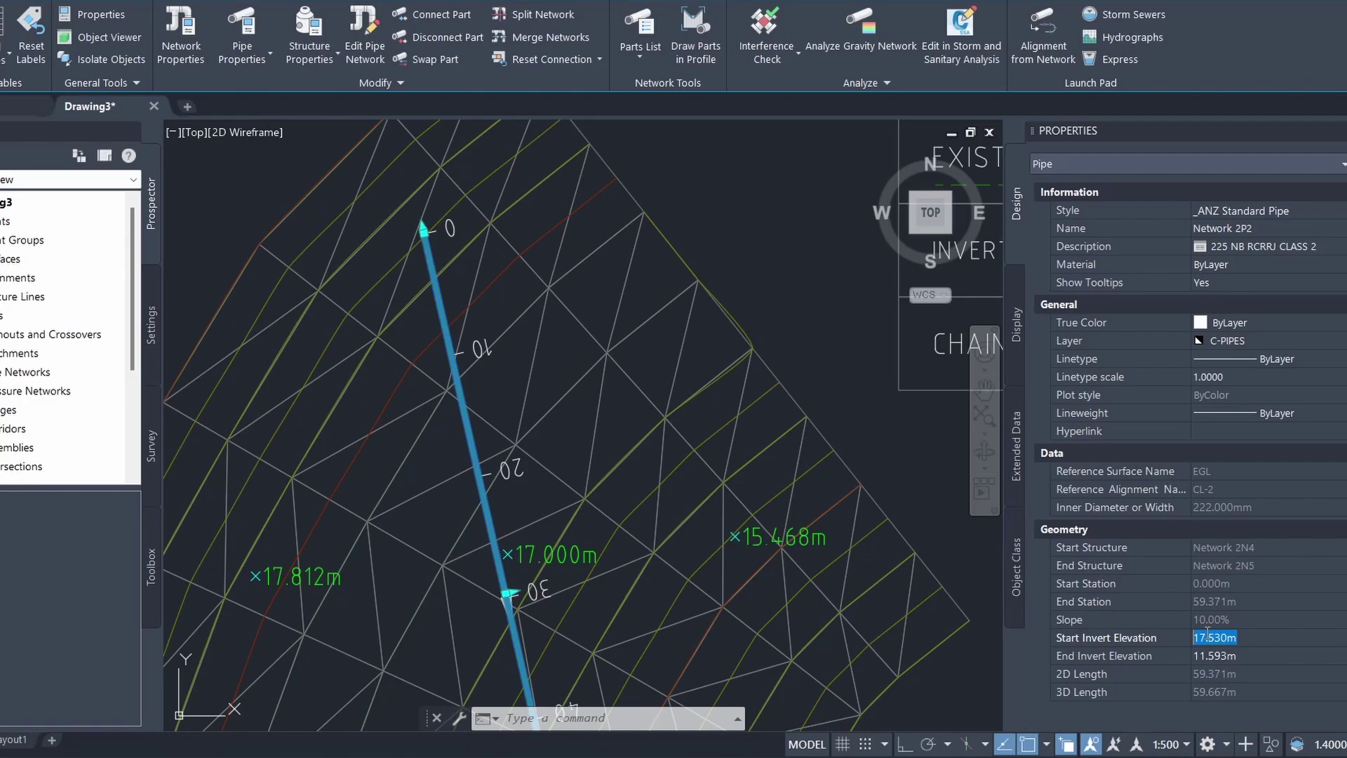
pyautogui.write('16.5')
pyautogui.press('Tab')
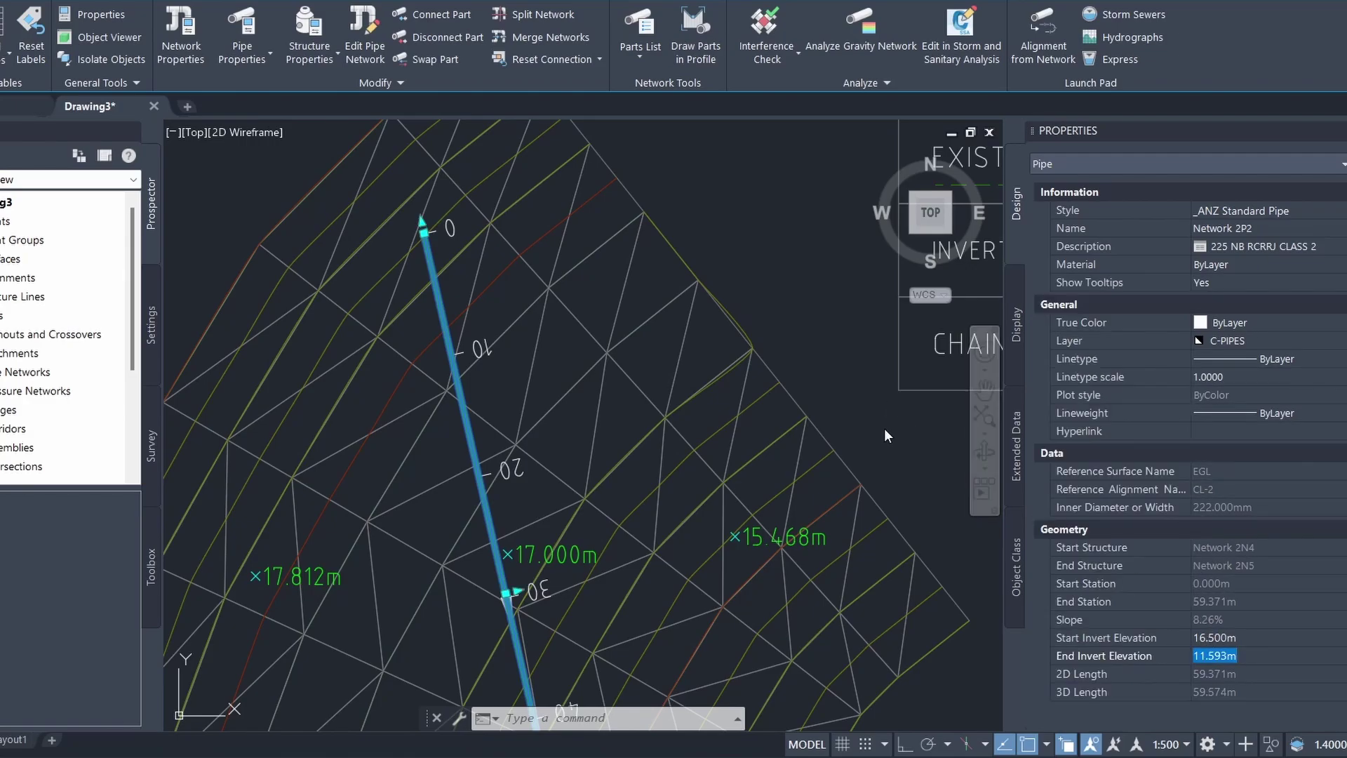
pyautogui.scroll(-3, 885, 429)
pyautogui.moveTo(884, 428)
pyautogui.mouseDown(button='middle')
pyautogui.moveTo(704, 402)
pyautogui.moveTo(466, 305)
pyautogui.mouseUp(button='middle')
pyautogui.scroll(2, 466, 305)
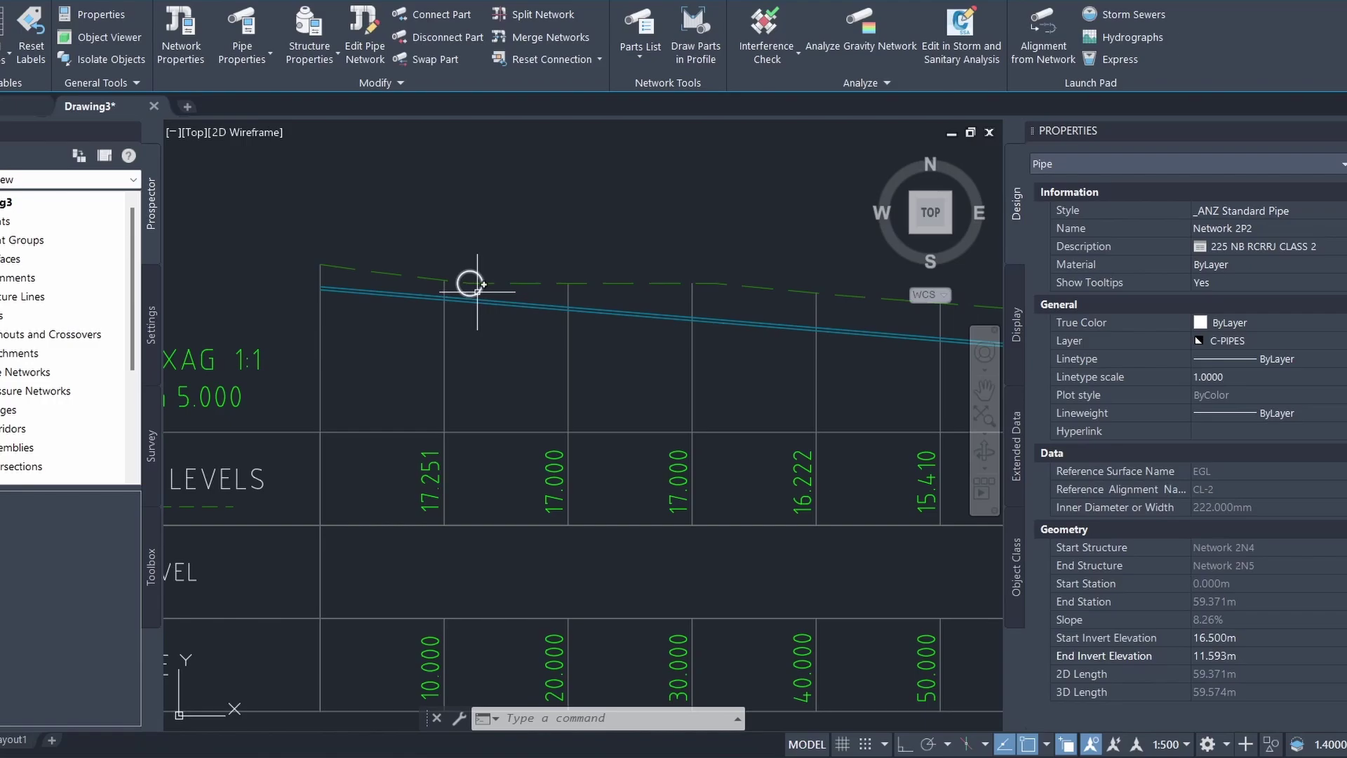
# Zoom in on the lowered pipe in the CL-2 profile, zoom back out, and deselect it
pyautogui.scroll(5, 486, 292)
pyautogui.moveTo(477, 288)
pyautogui.mouseDown(button='middle')
pyautogui.moveTo(465, 292)
pyautogui.moveTo(520, 313)
pyautogui.mouseUp(button='middle')
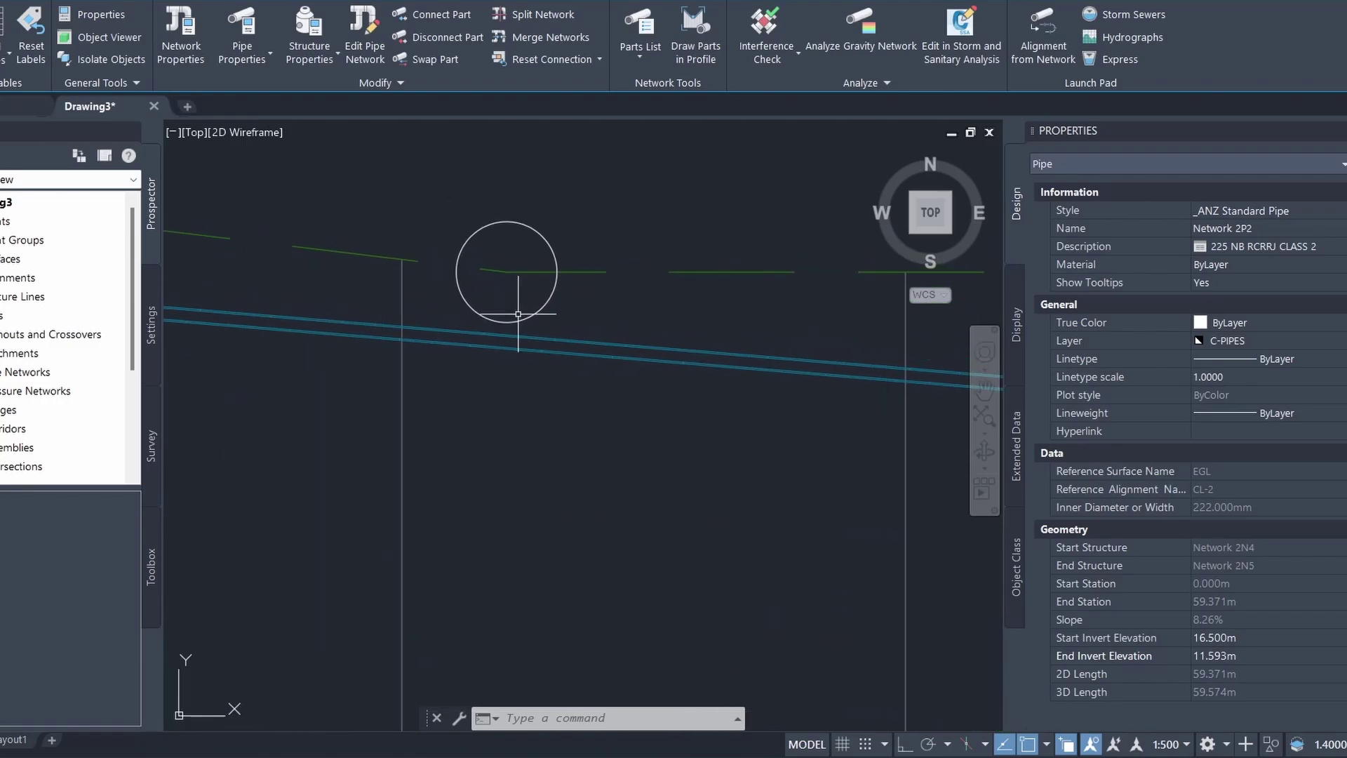
pyautogui.scroll(-2, 504, 306)
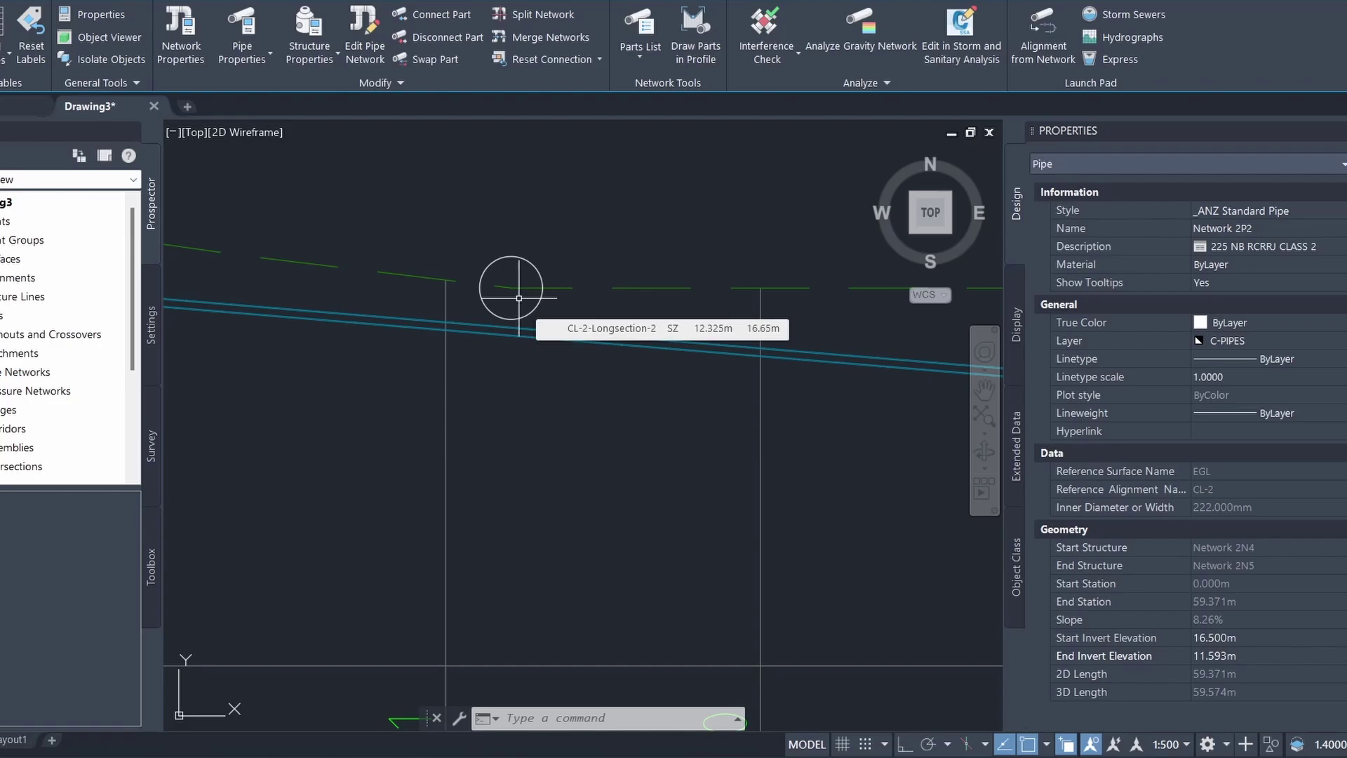
pyautogui.scroll(-4, 513, 294)
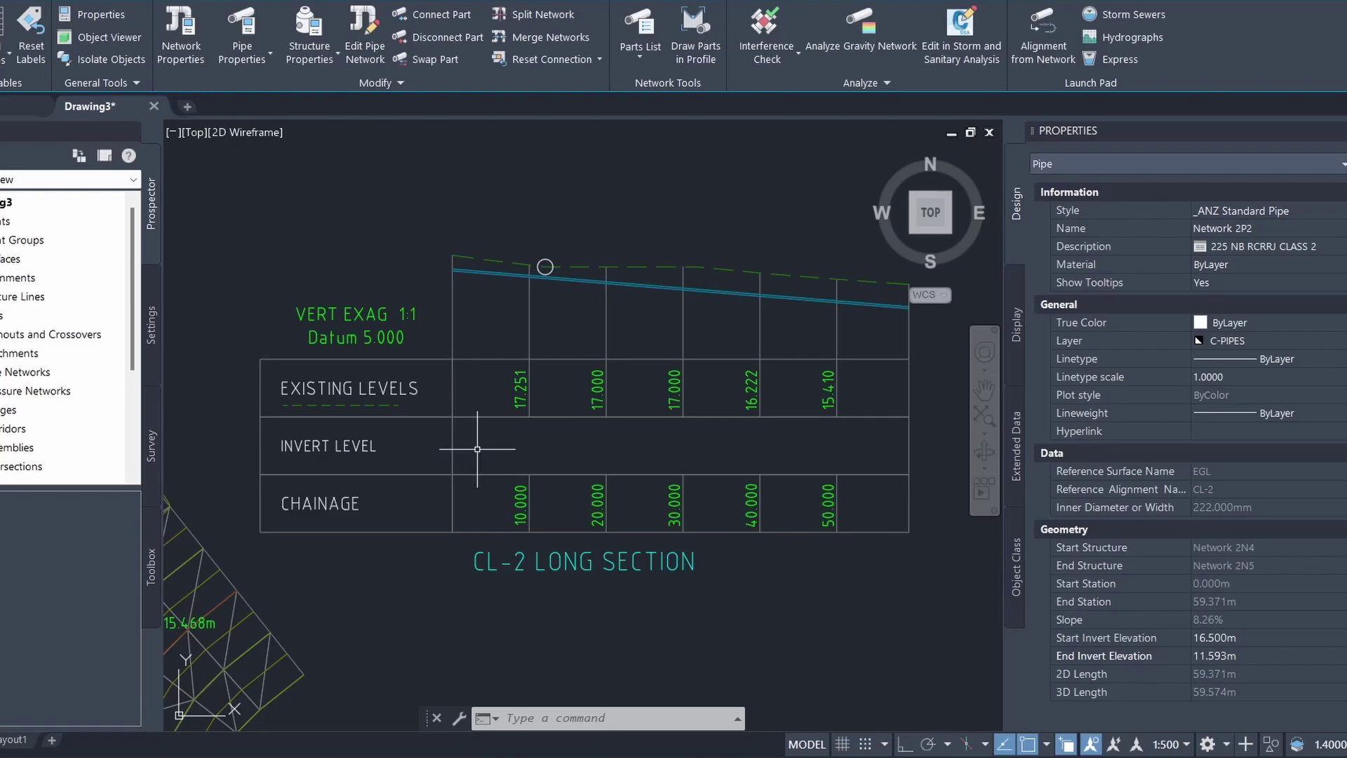
pyautogui.press('Escape')
pyautogui.press('Escape')
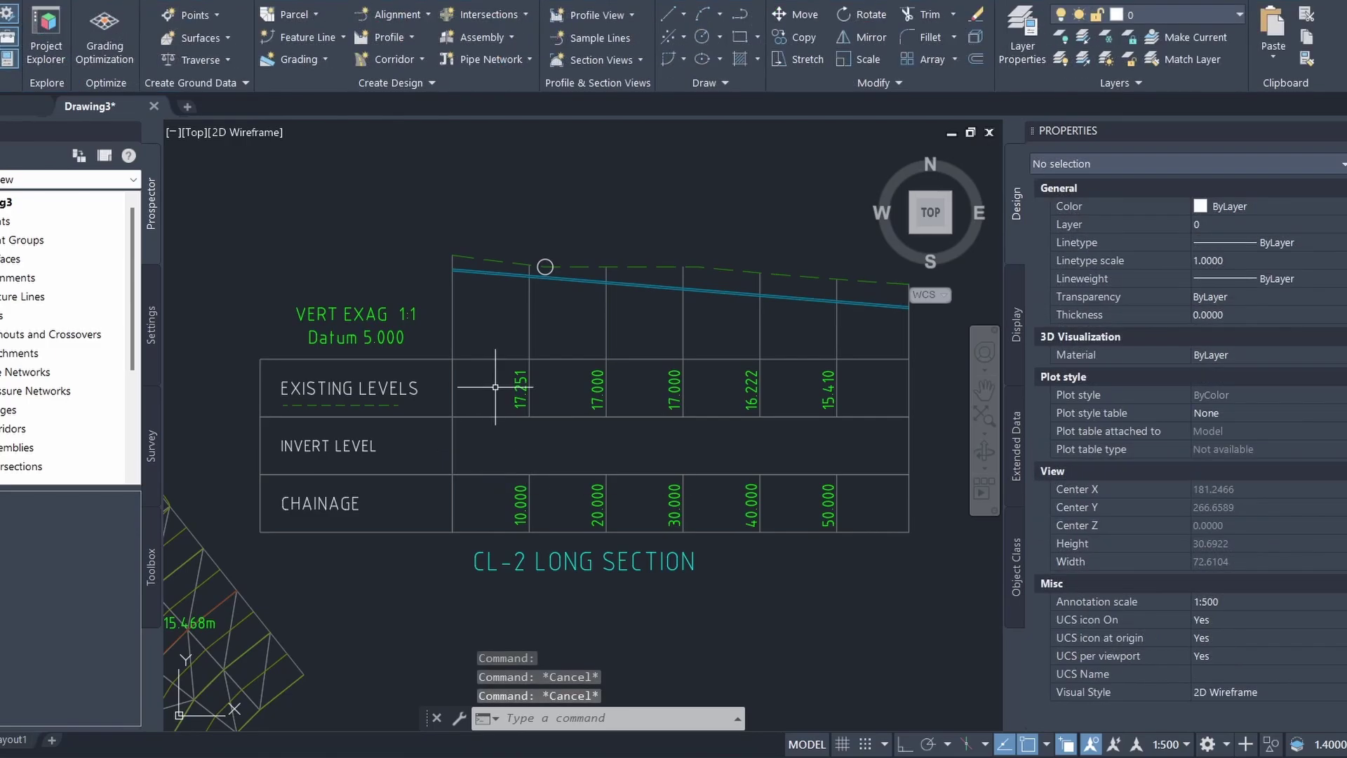
# Point the CL-2 profile view's invert level band at Network 2 so it labels 16.500 and 11.593
pyautogui.click(488, 414)
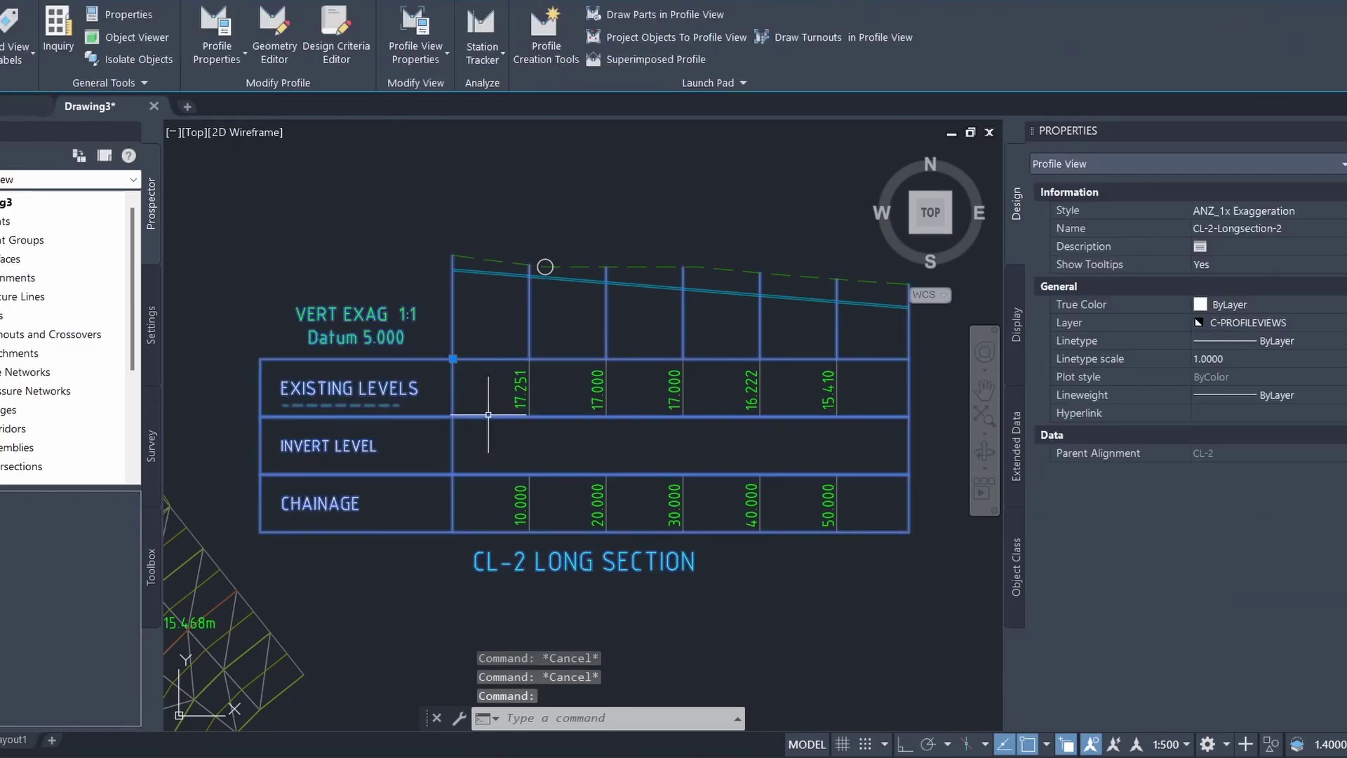
pyautogui.click(423, 59)
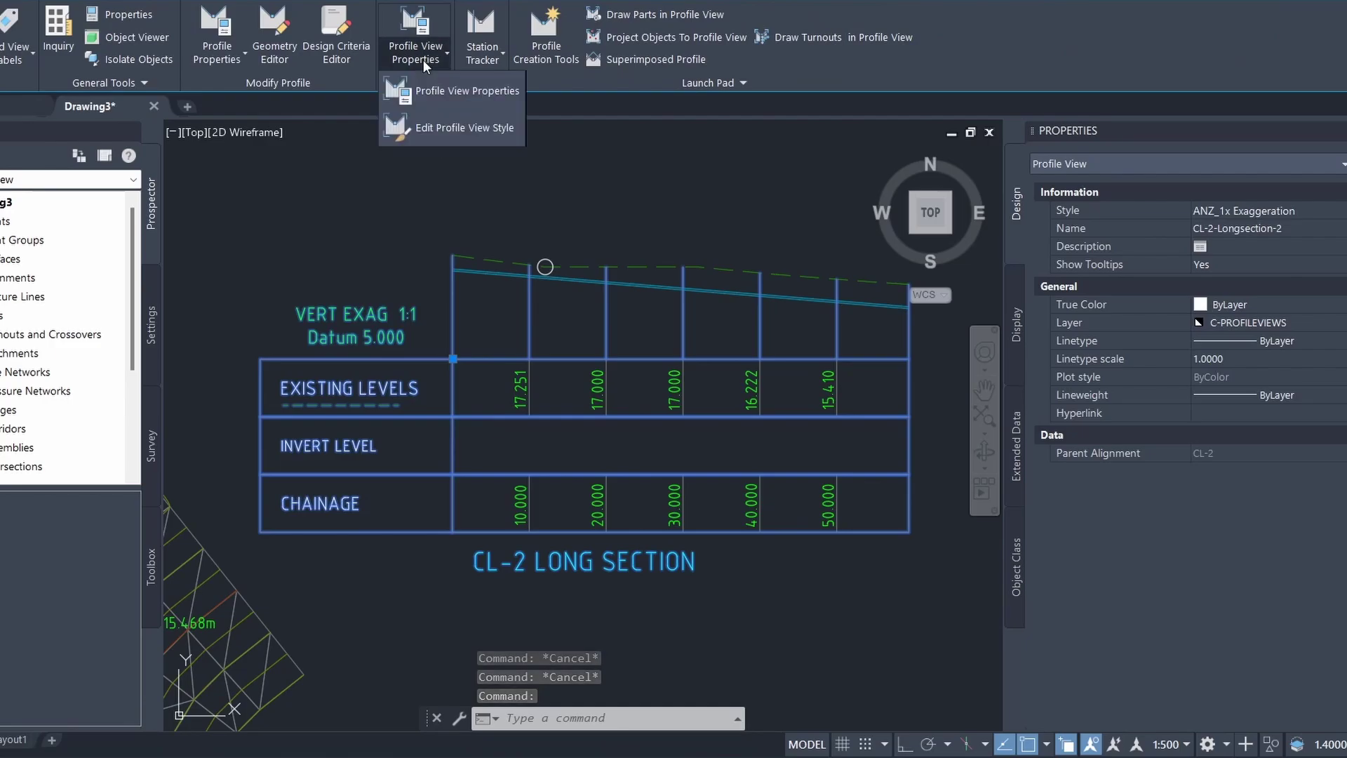
pyautogui.click(472, 96)
pyautogui.click(1151, 383)
pyautogui.click(1155, 384)
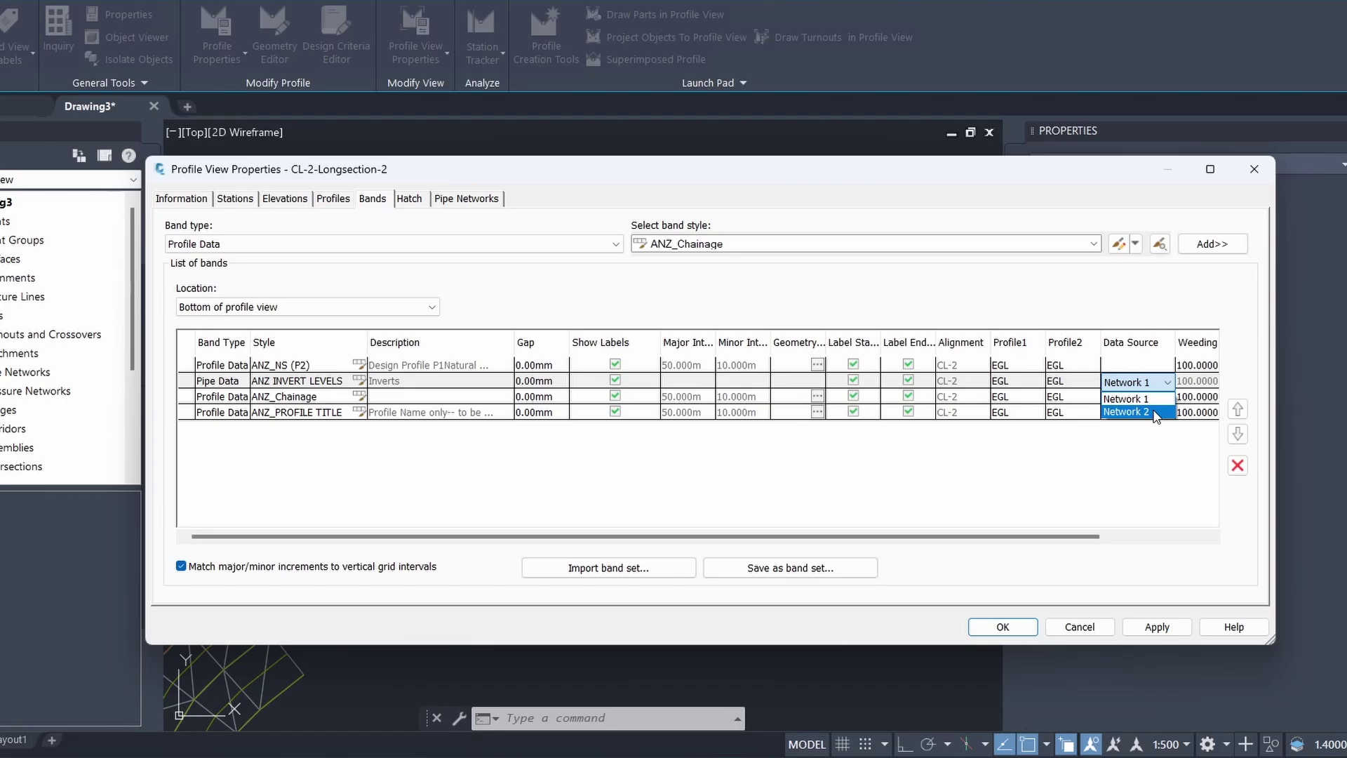
pyautogui.click(1155, 414)
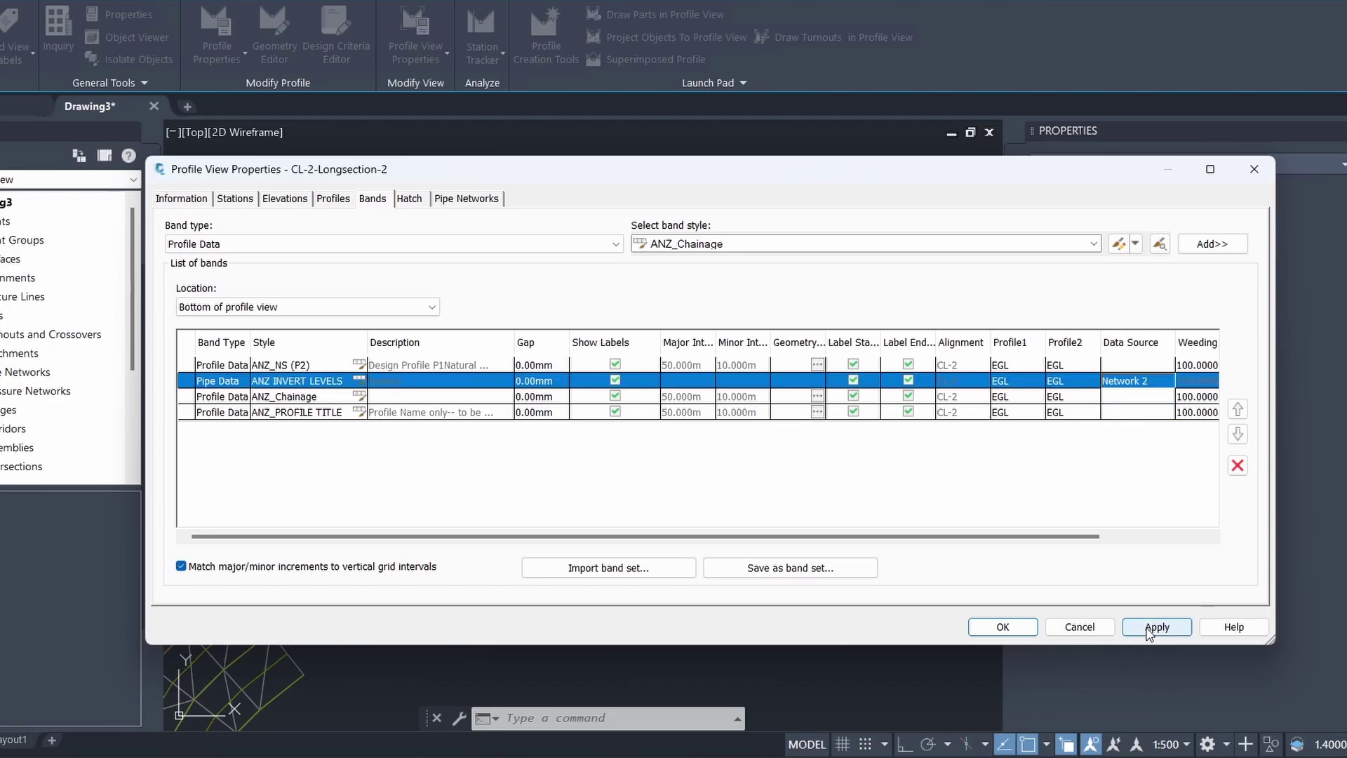
pyautogui.click(1148, 633)
pyautogui.click(1002, 627)
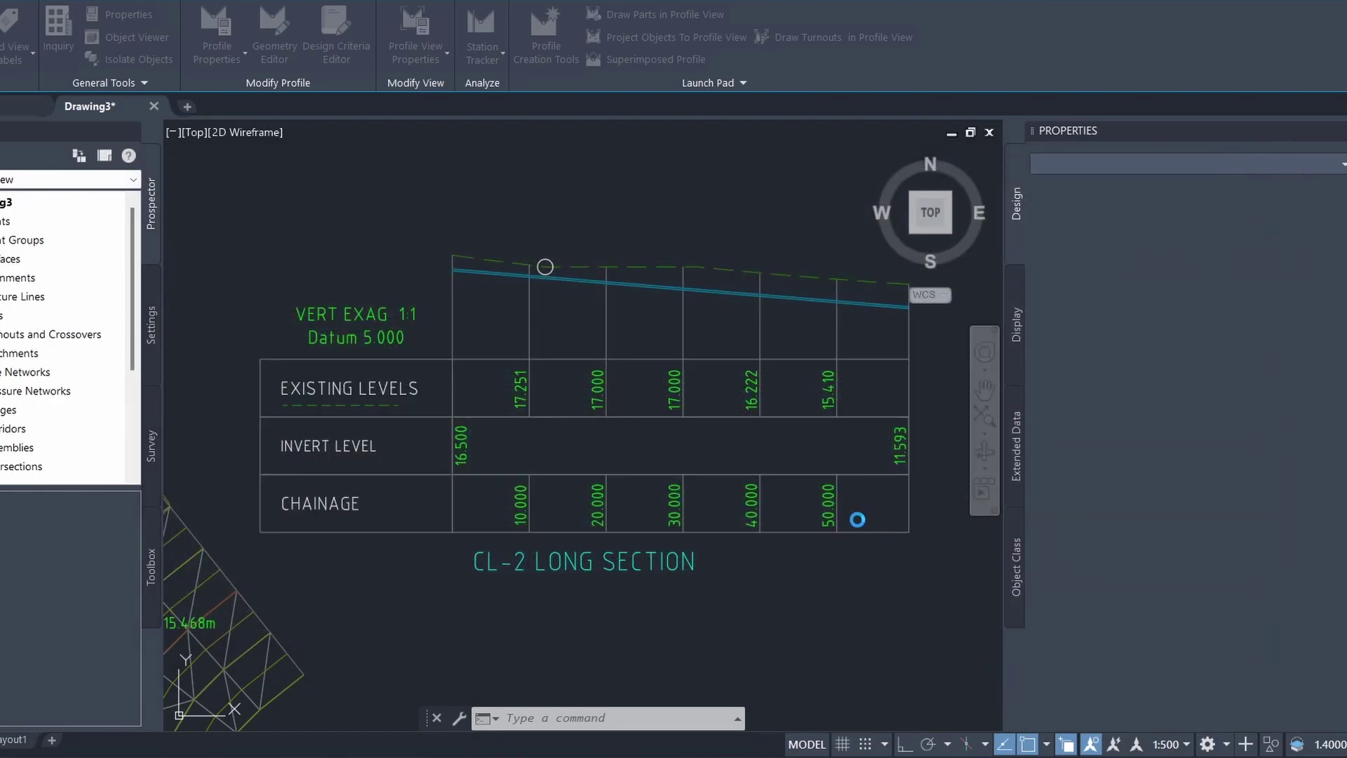
# Clear the profile view selection to return to the pipe in plan
pyautogui.press('Escape')
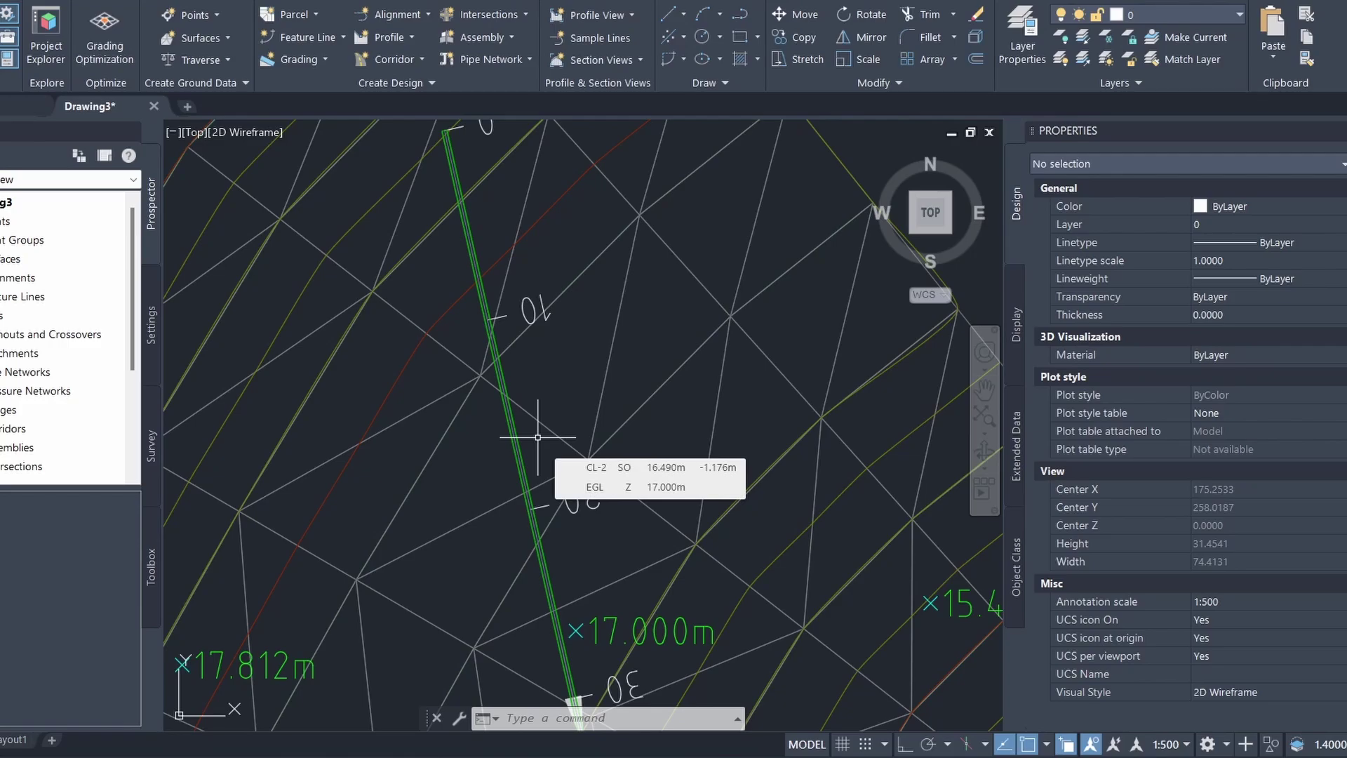
pyautogui.press('Escape')
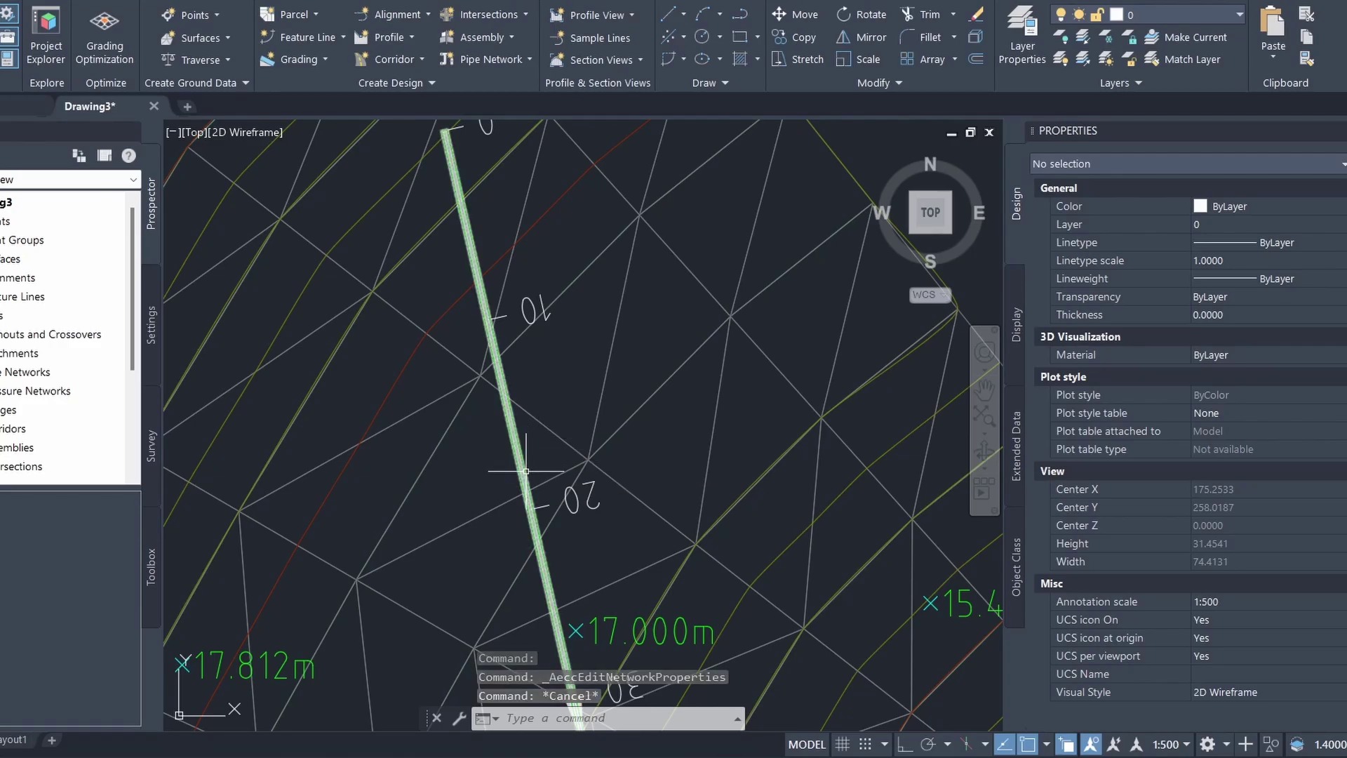
pyautogui.click(526, 471)
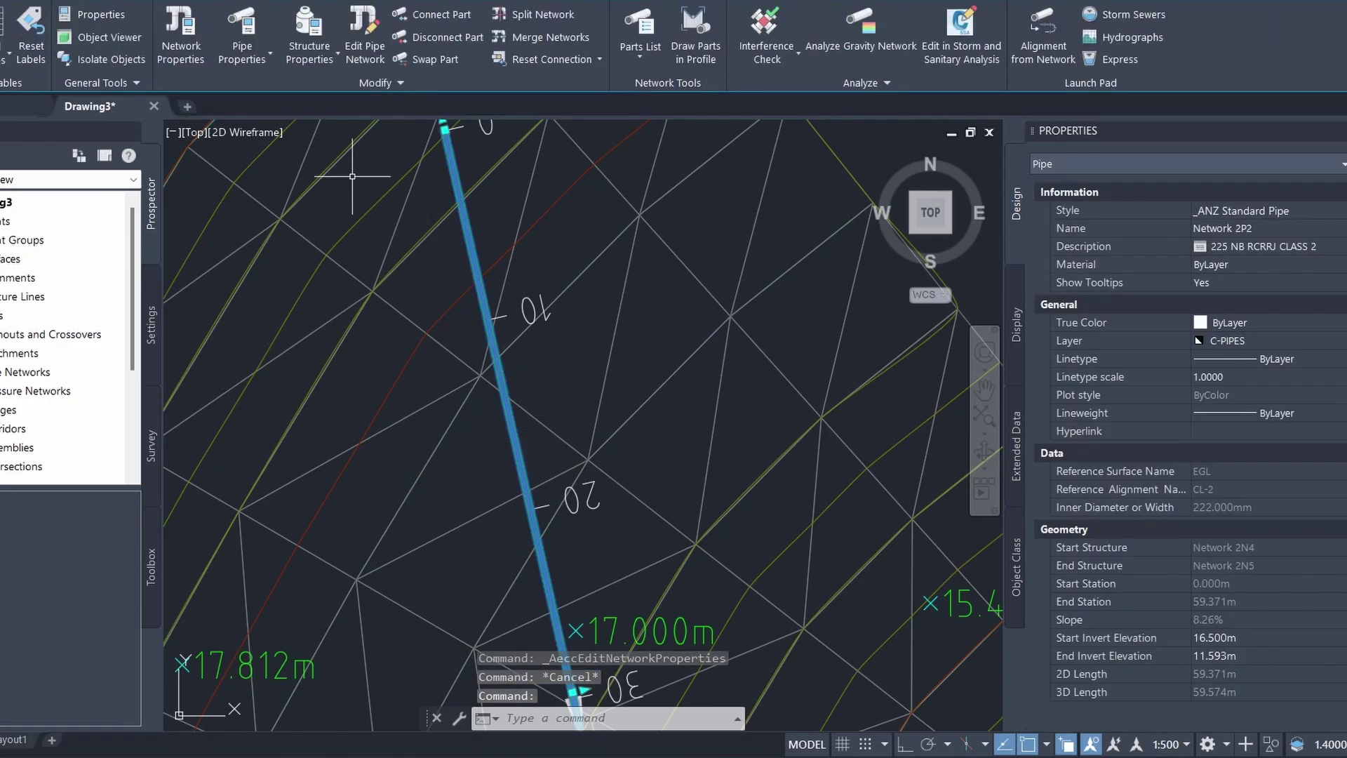
pyautogui.click(195, 53)
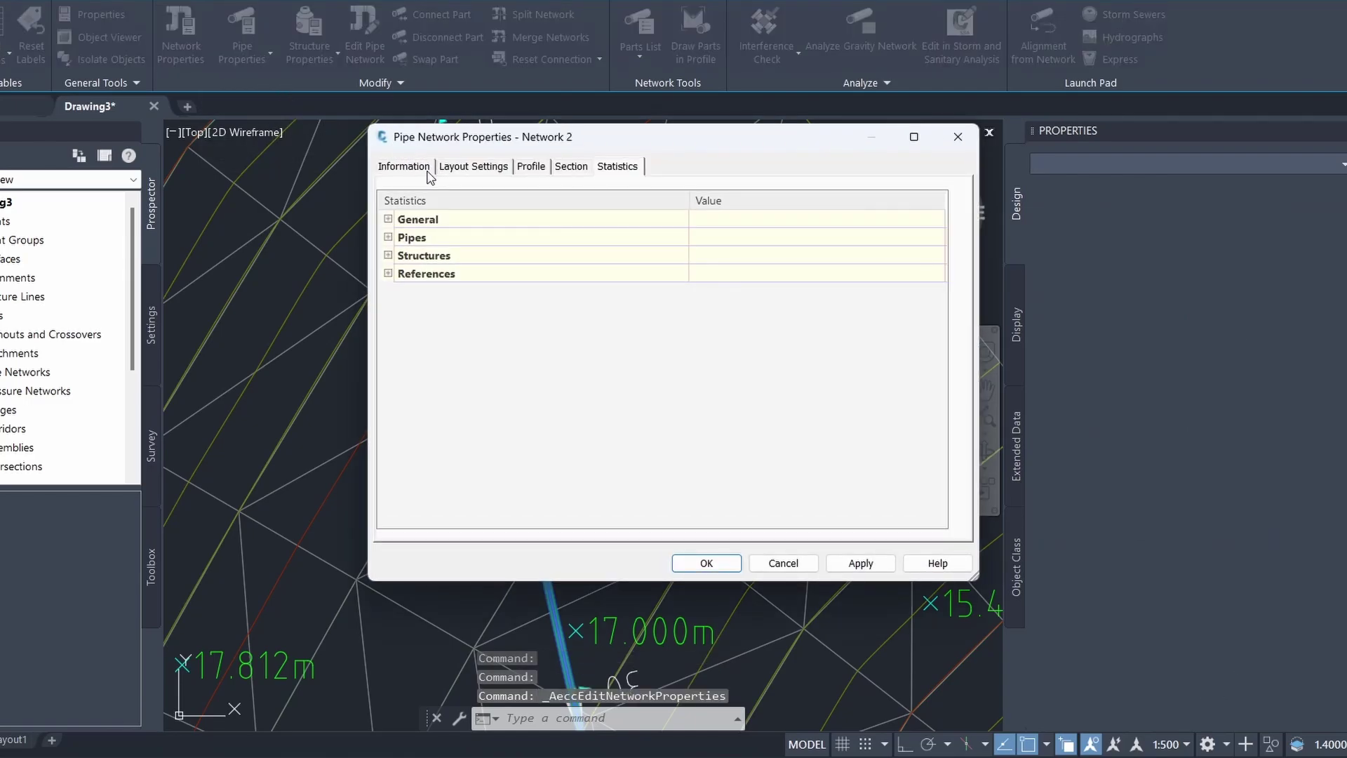
pyautogui.click(405, 167)
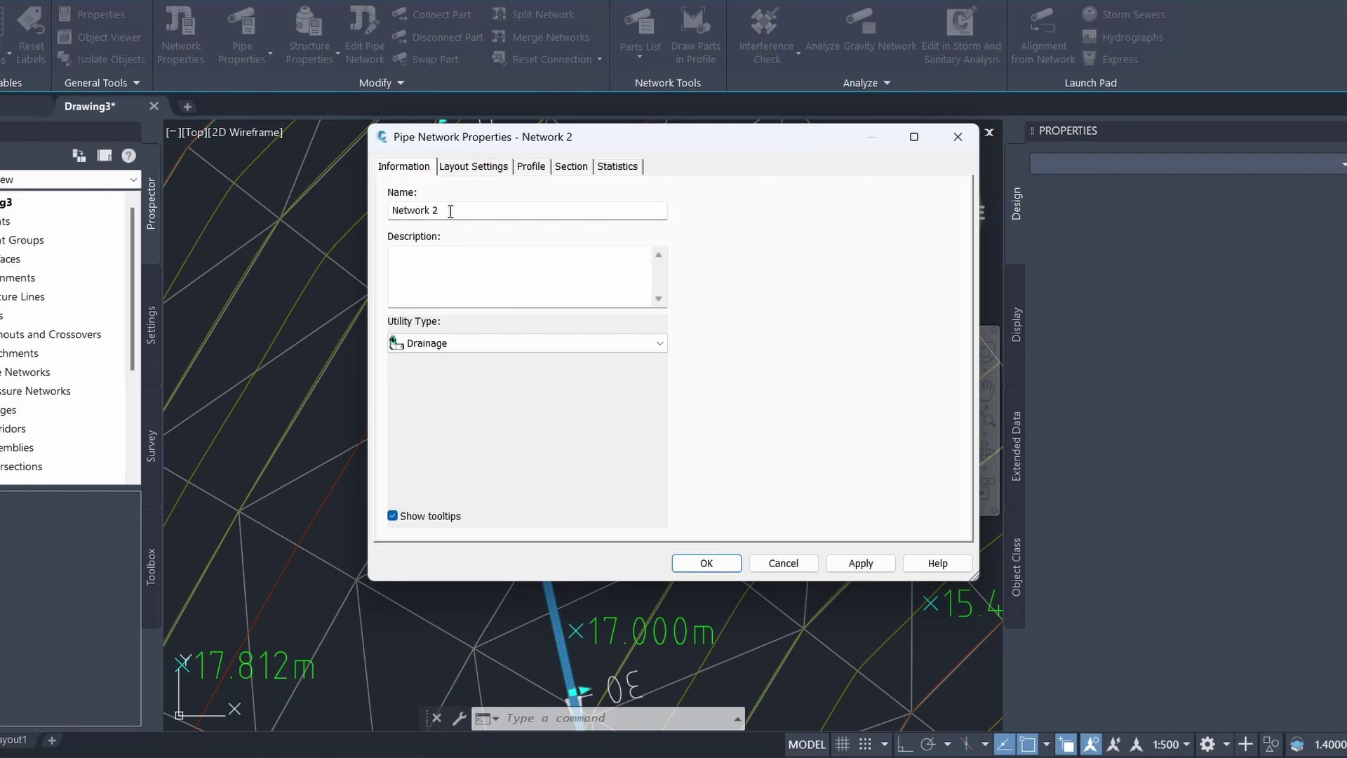
pyautogui.click(703, 561)
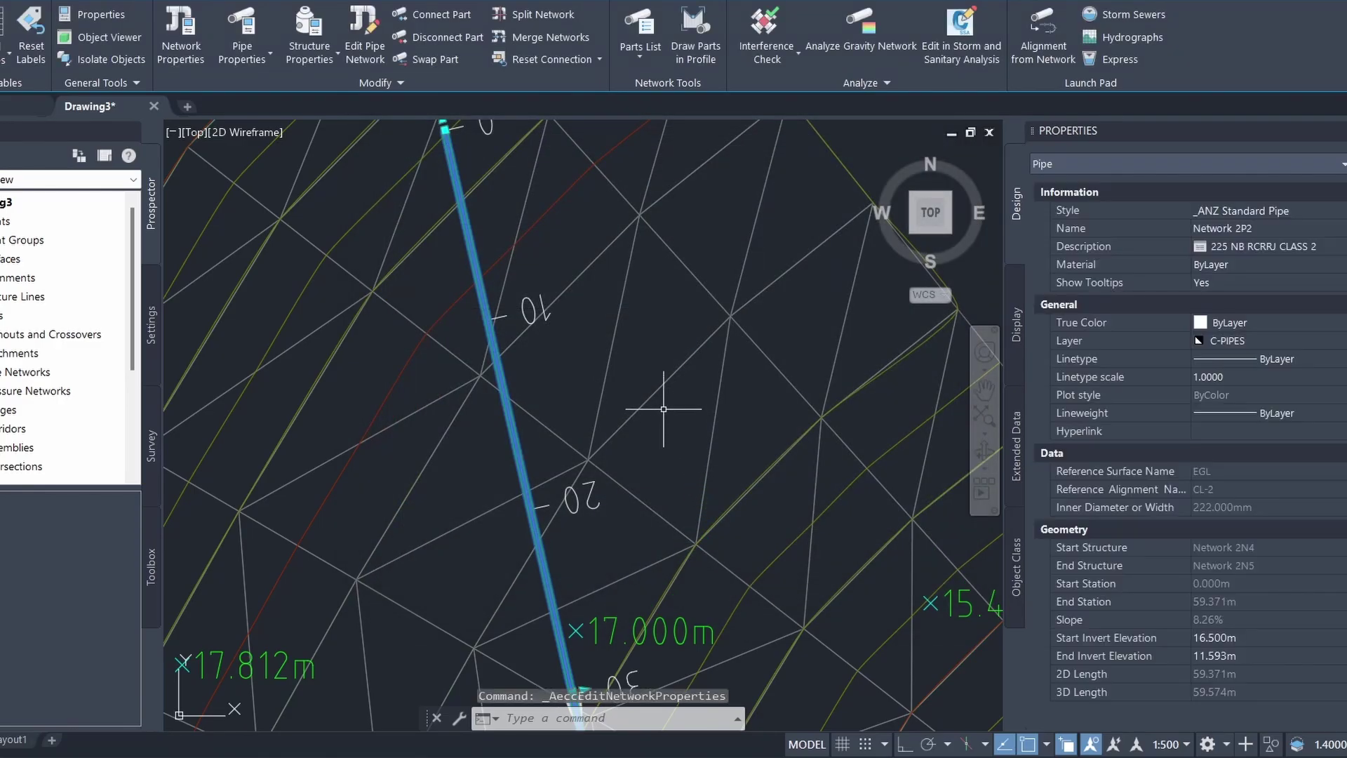